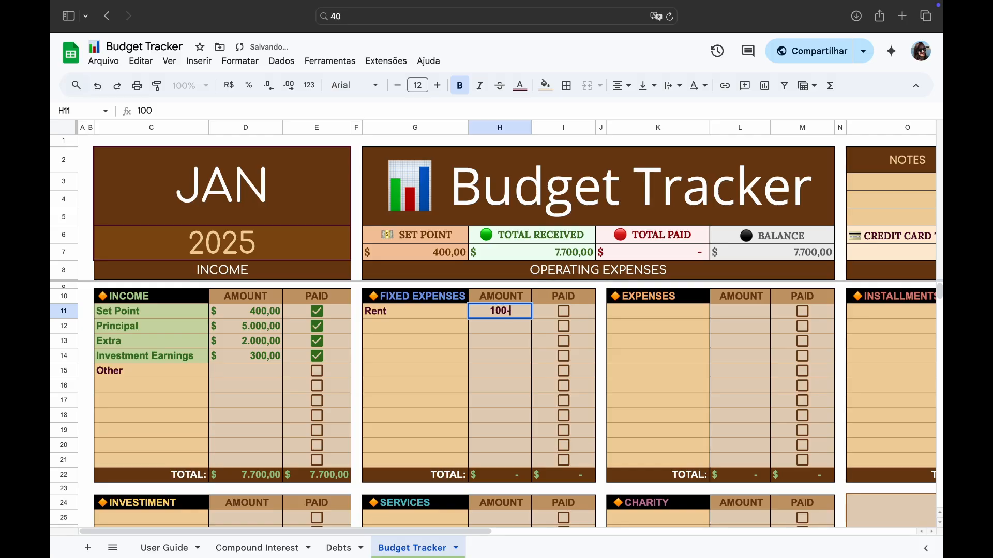
# - Set the Rent amount under Fixed Expenses to 1000
pyautogui.write('0')
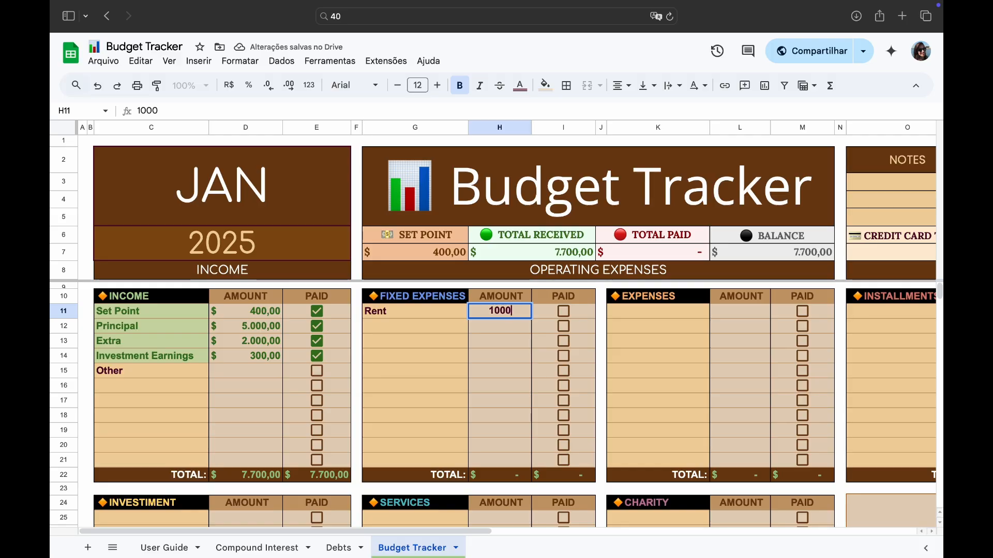
pyautogui.press('Return')
pyautogui.press('Left')
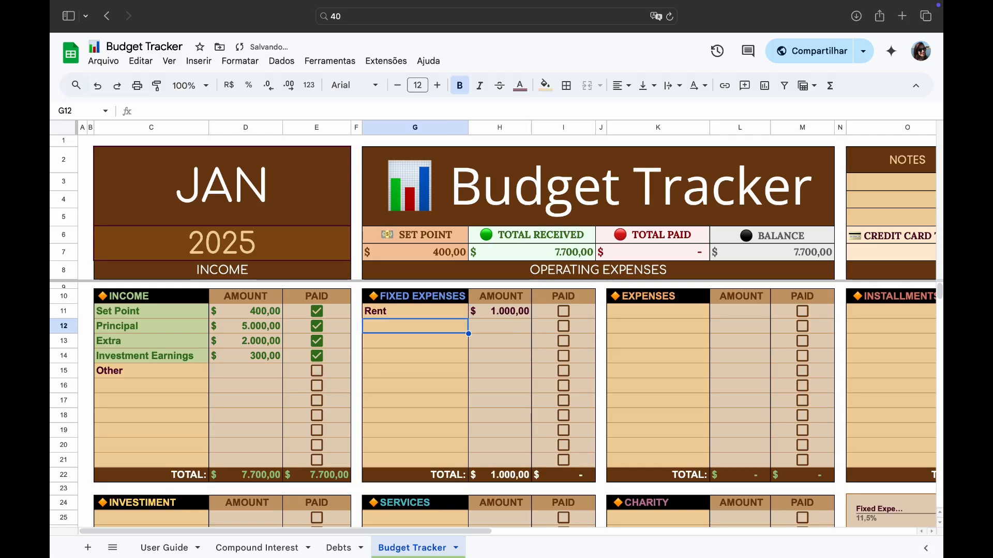
# - Add a Phone fixed expense with an amount of 30
pyautogui.write('Phone')
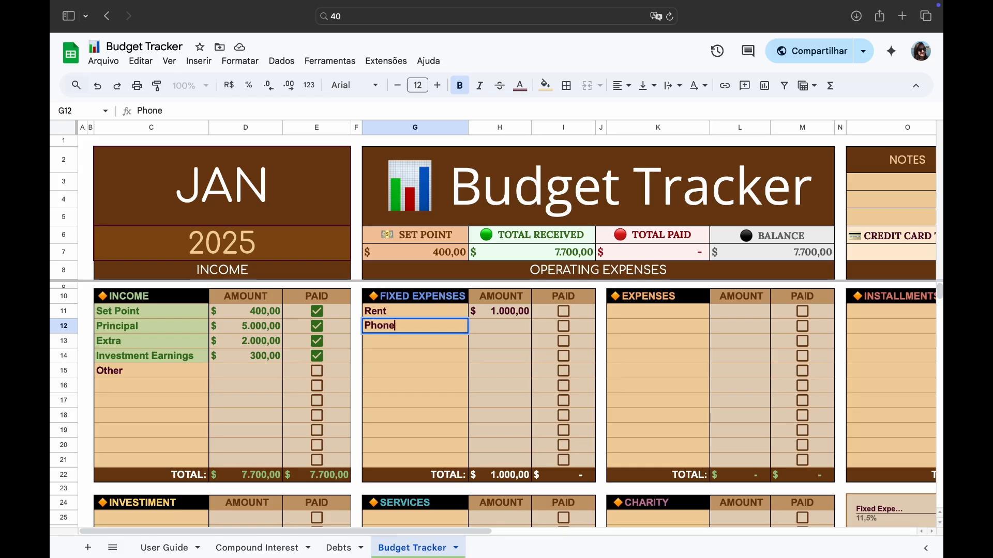
pyautogui.press('Tab')
pyautogui.write('30')
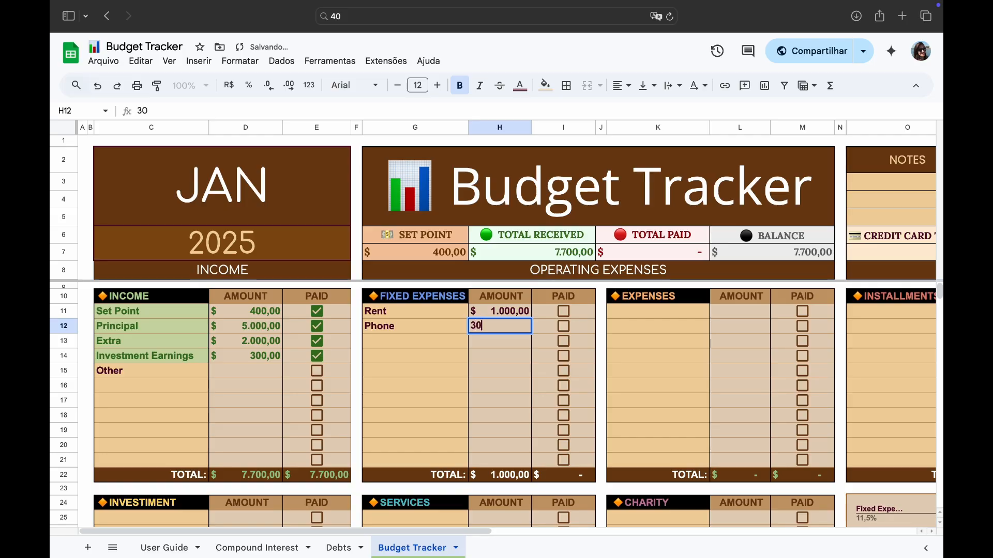
pyautogui.press('Return')
pyautogui.press('Left')
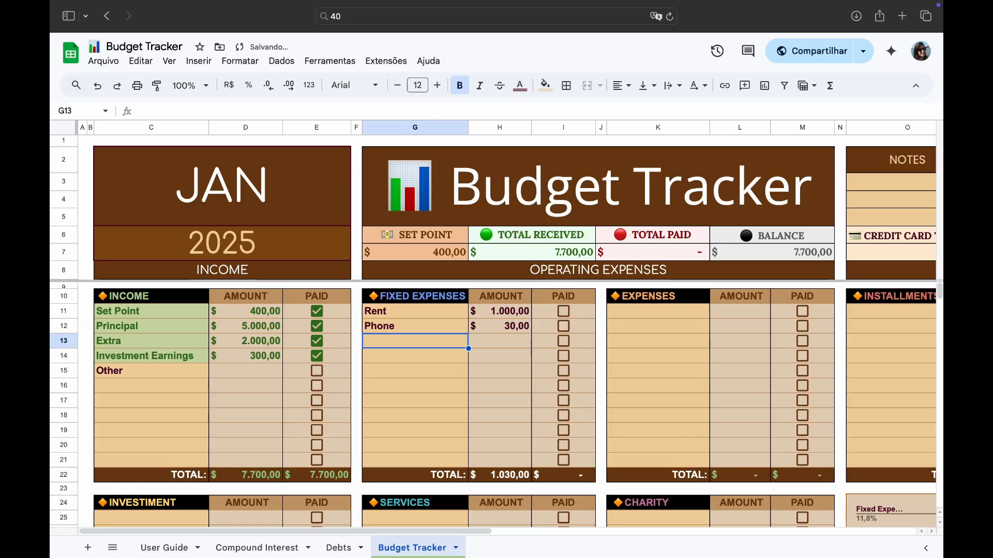
# - Add a Car fixed expense with an amount of 600
pyautogui.write('Car')
pyautogui.press('Tab')
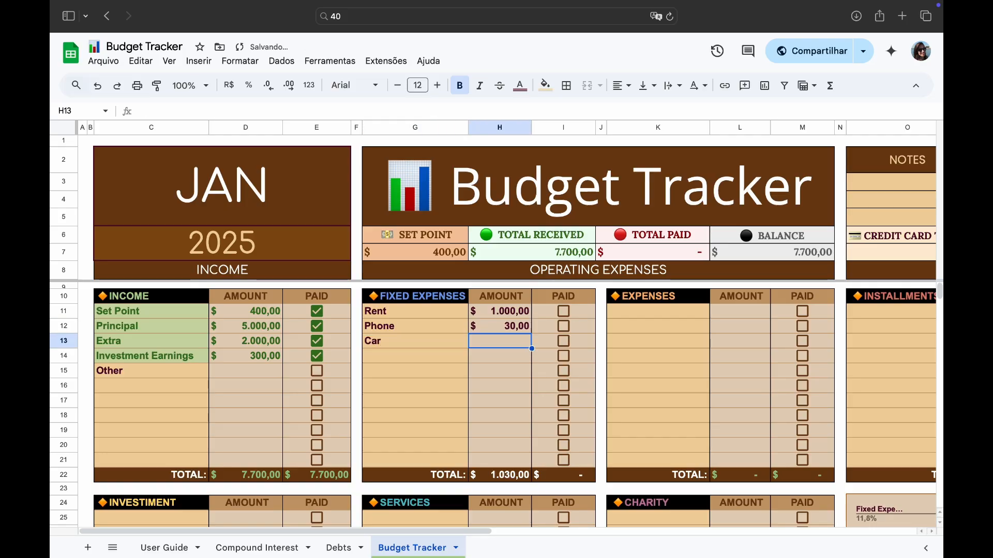
pyautogui.write('600')
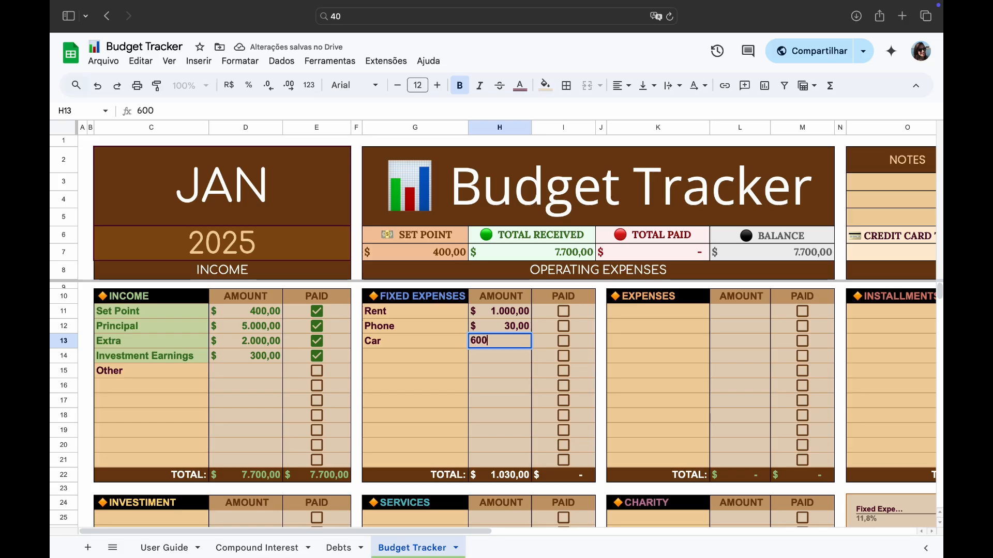
pyautogui.press('Return')
pyautogui.press('Left')
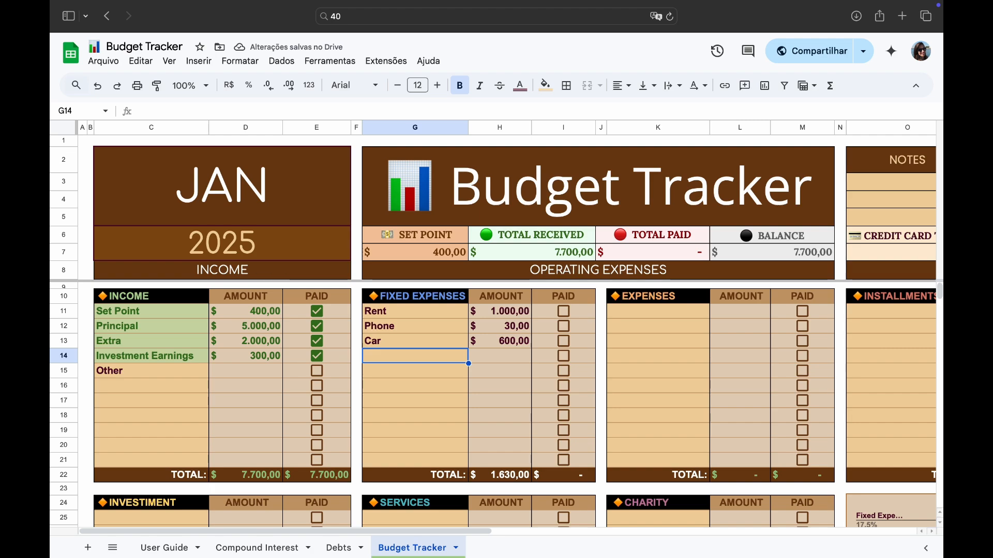
# - Add a Water fixed expense with an amount of 100
pyautogui.write('Water')
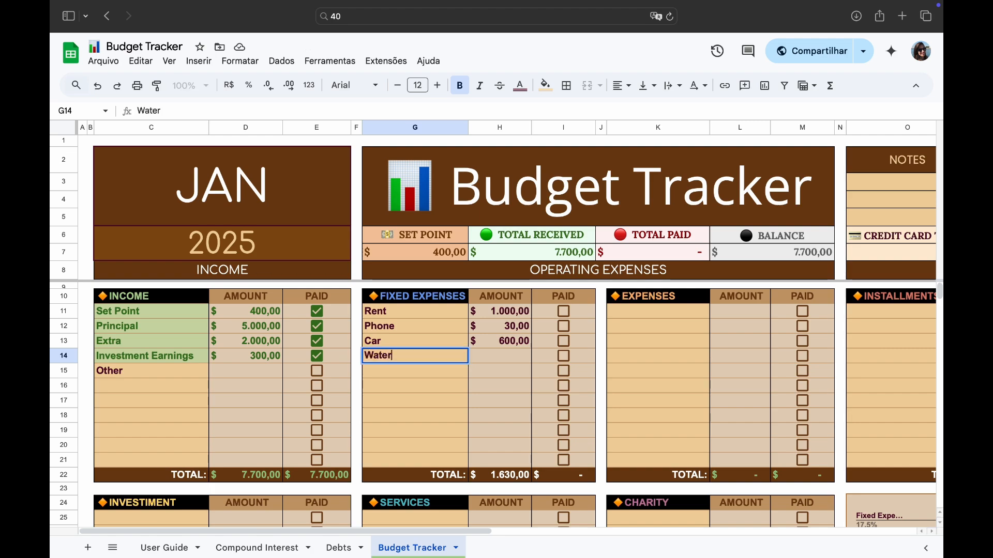
pyautogui.press('Tab')
pyautogui.write('100')
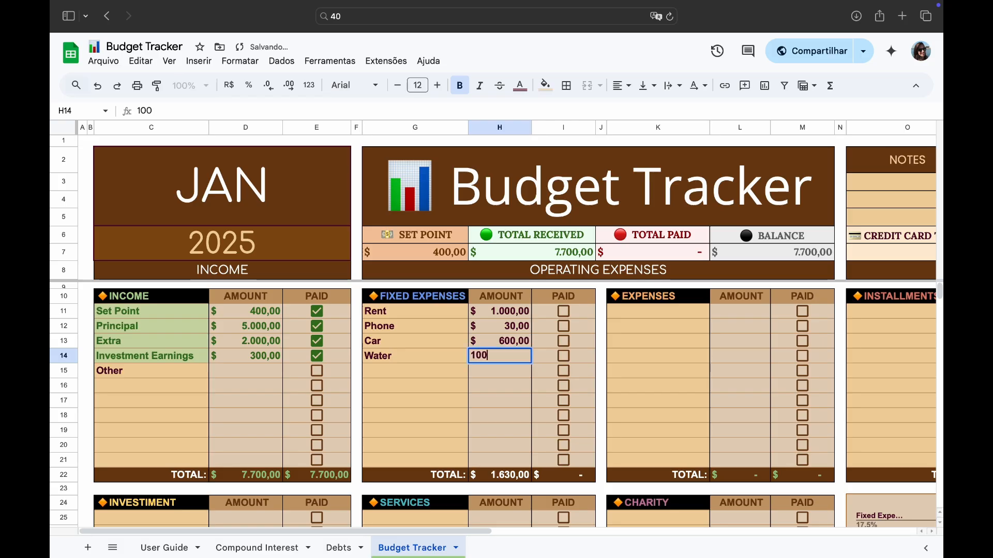
pyautogui.press('Return')
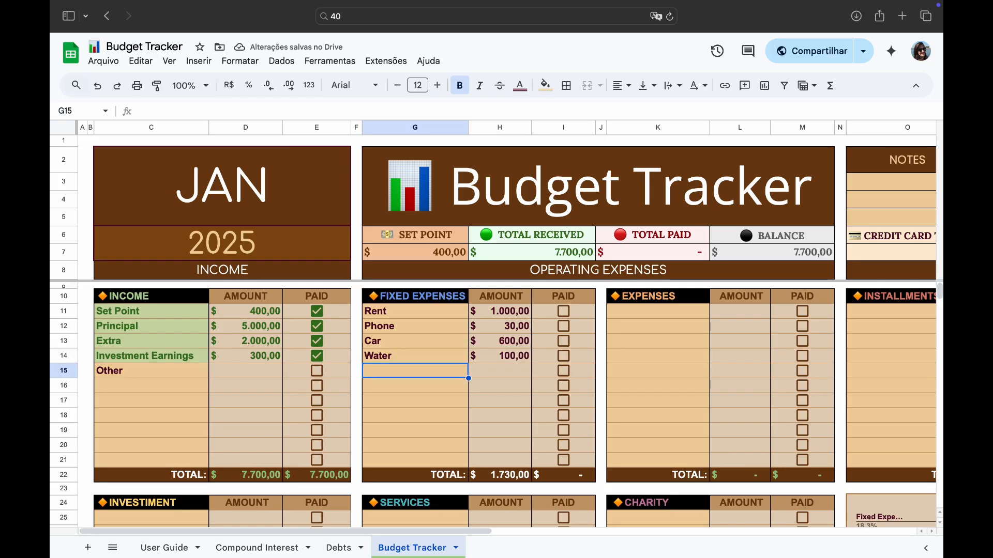
# - Add an Electricity fixed expense with an amount of 100
pyautogui.write('E')
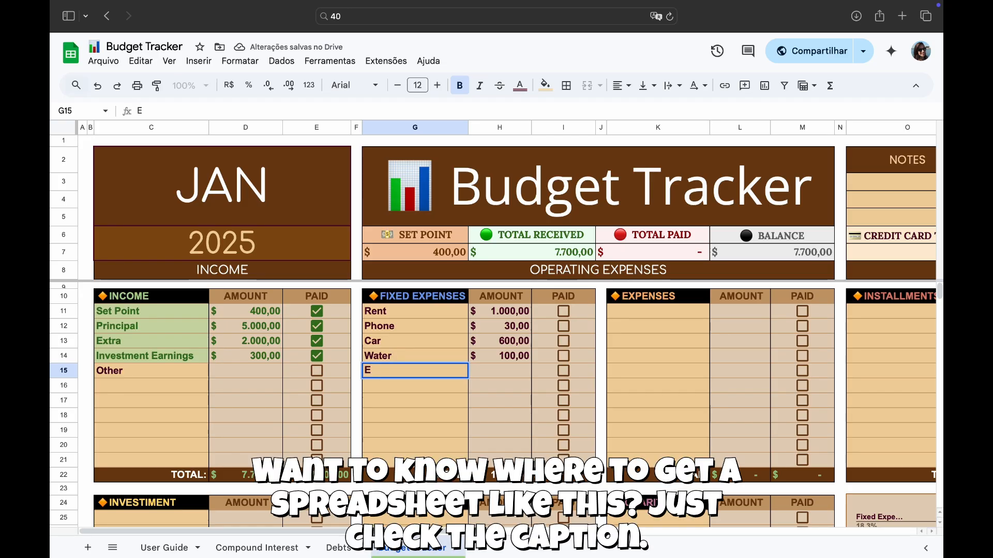
pyautogui.write('lec')
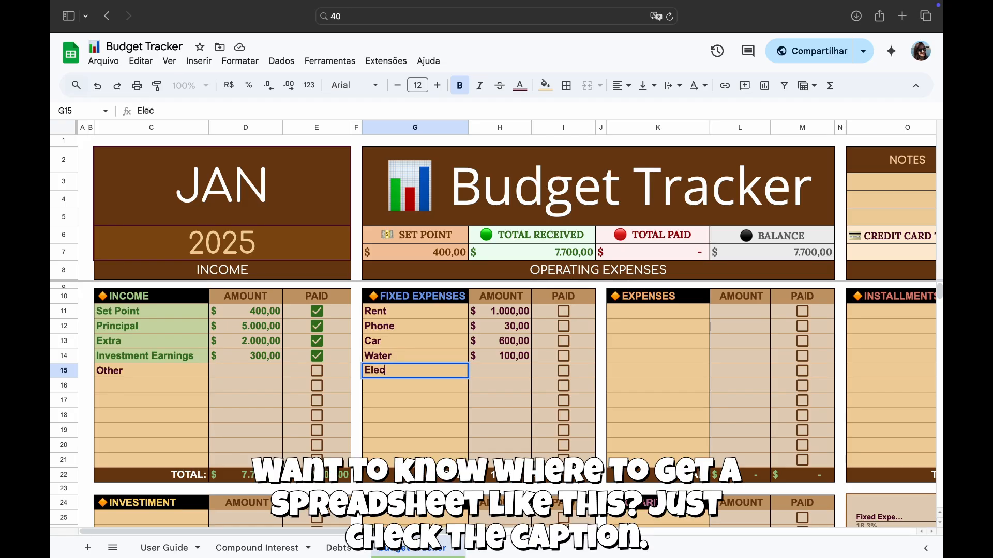
pyautogui.write('tricity')
pyautogui.press('Tab')
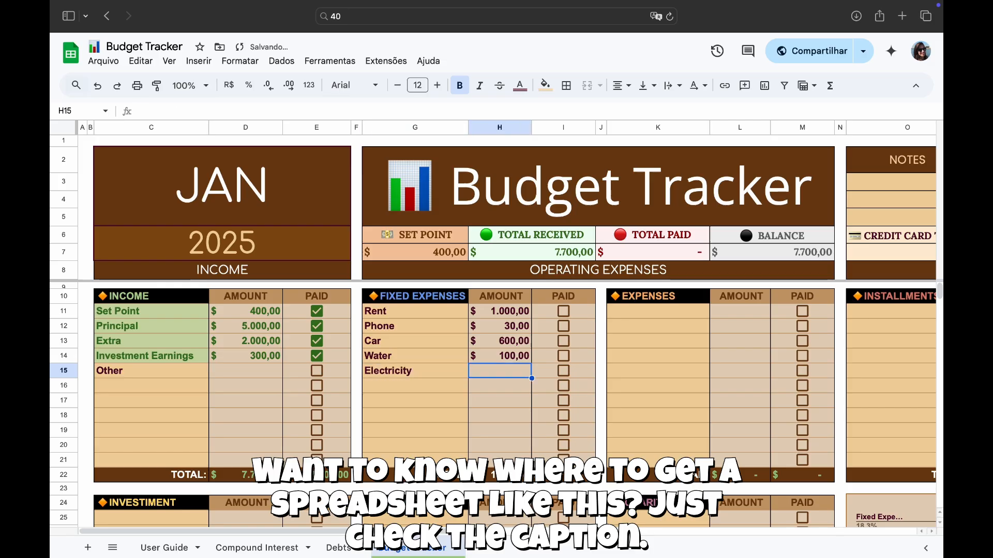
pyautogui.write('100')
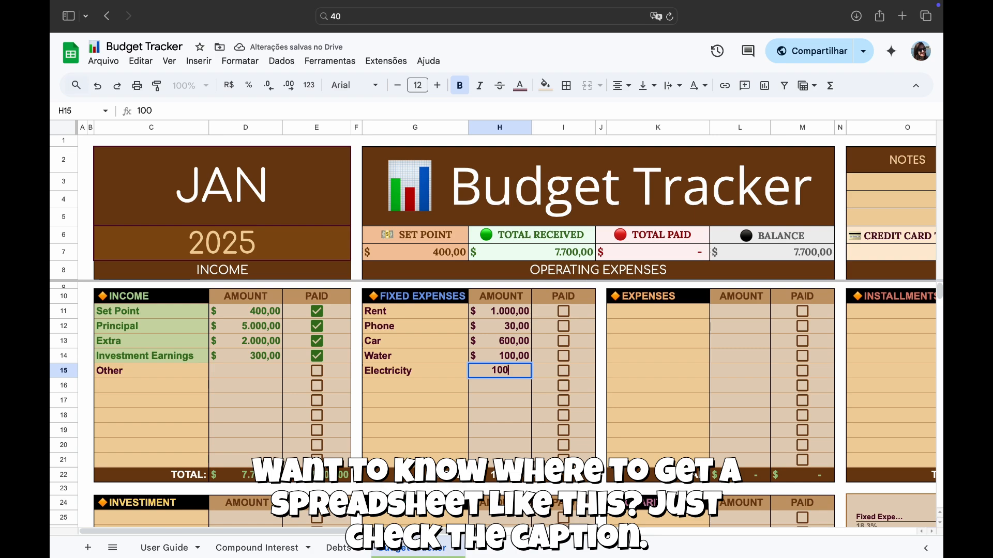
pyautogui.press('Return')
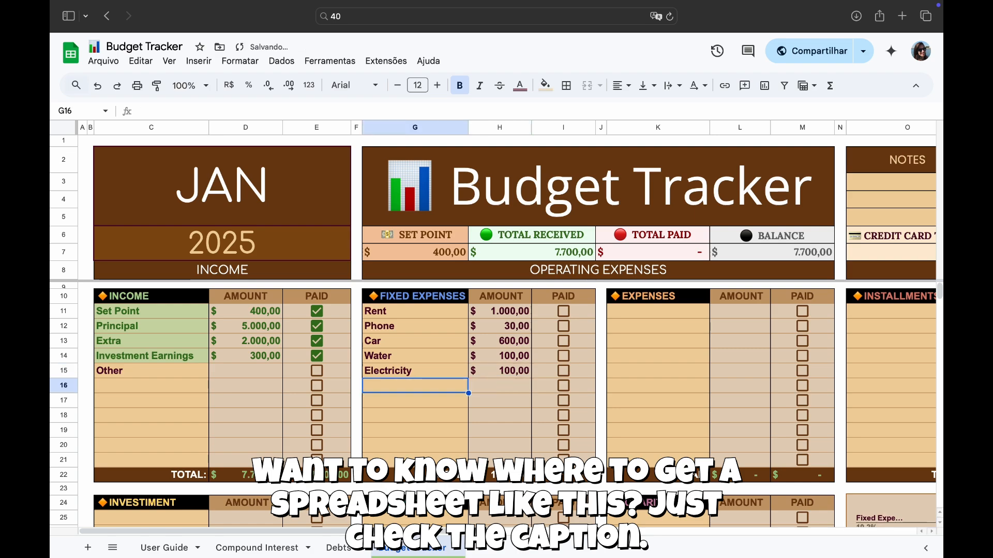
# - Add a Health Insurance fixed expense with an amount of 200
pyautogui.write('Heal')
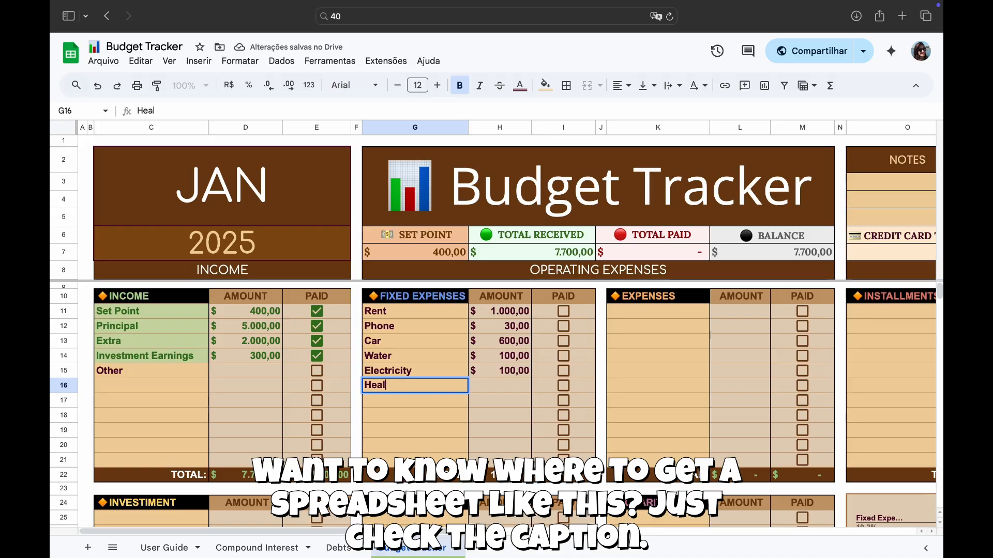
pyautogui.write('th')
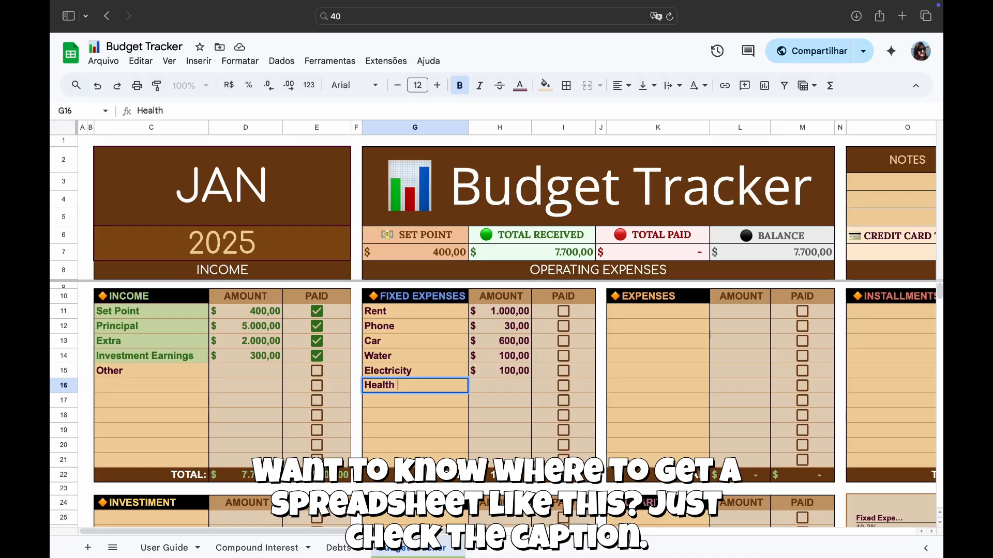
pyautogui.write(' Insu')
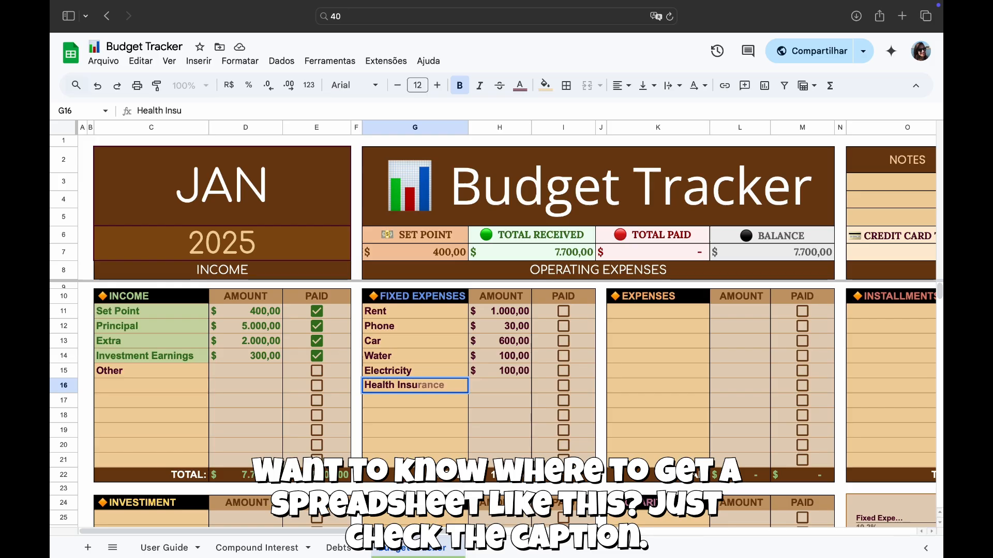
pyautogui.write('rance')
pyautogui.press('Tab')
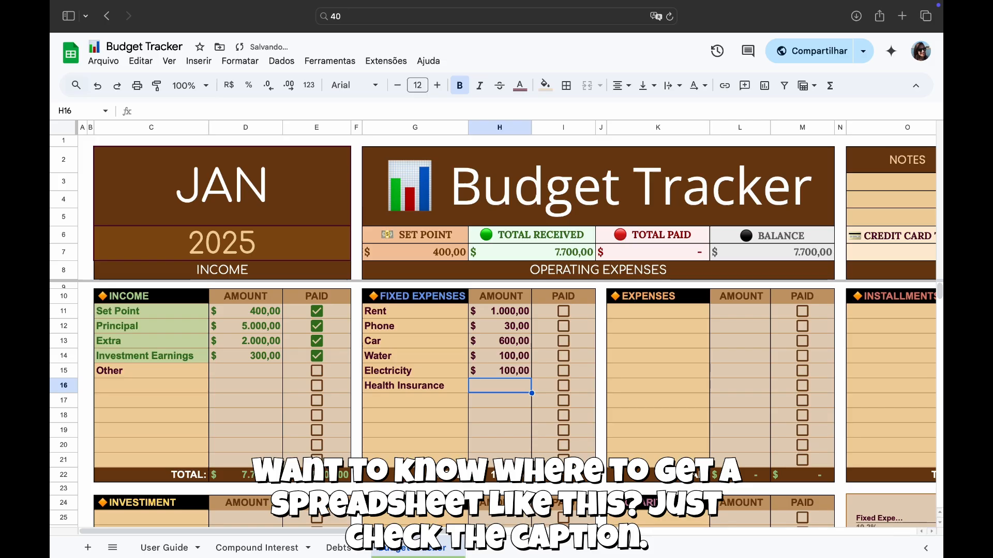
pyautogui.write('200')
pyautogui.press('Left')
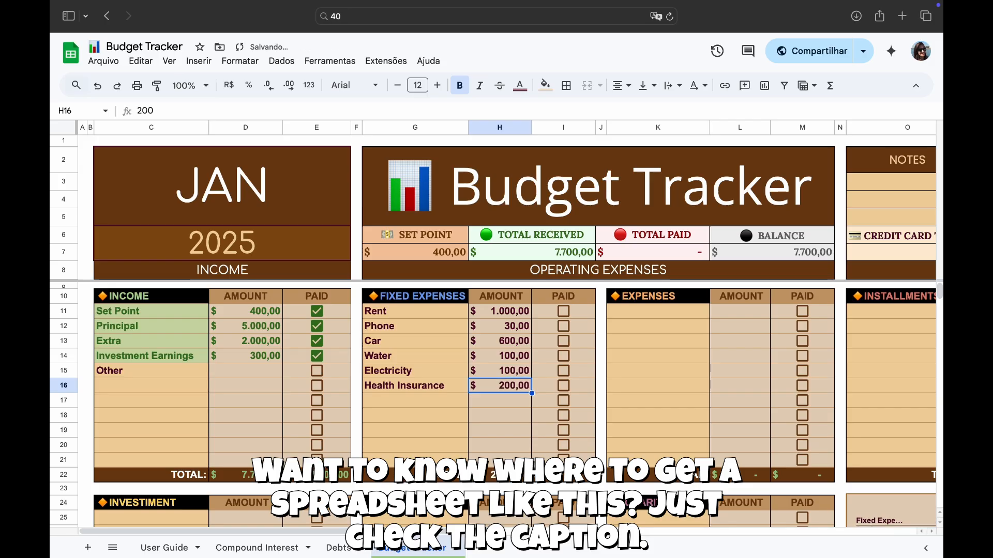
pyautogui.press('Down')
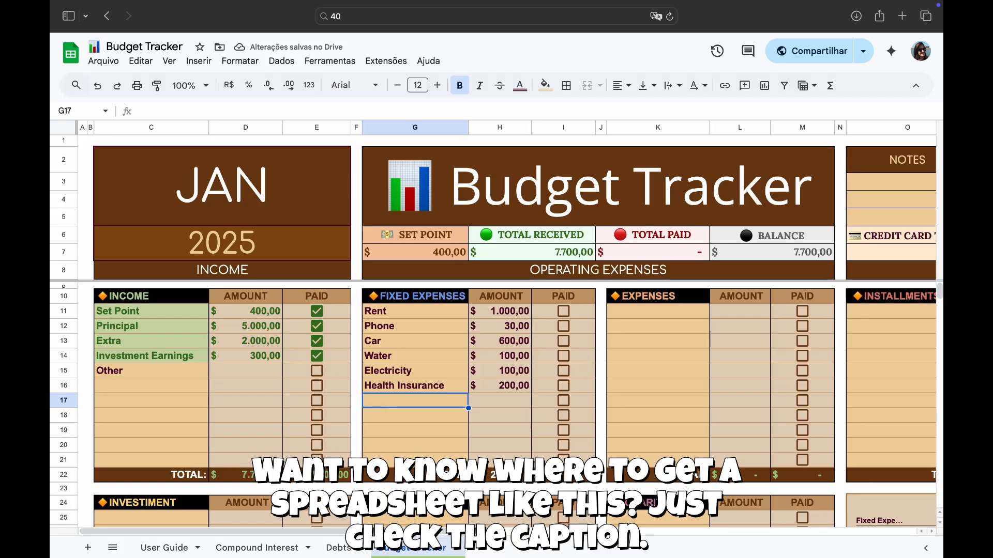
# - List Wifi, Fee and Trash as further fixed expenses without amounts
pyautogui.write('Wifi')
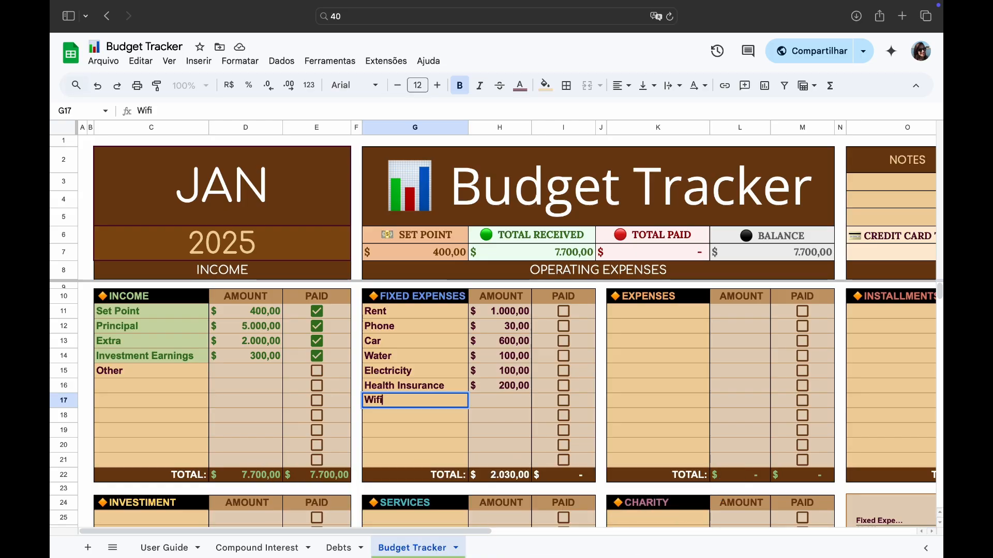
pyautogui.press('Return')
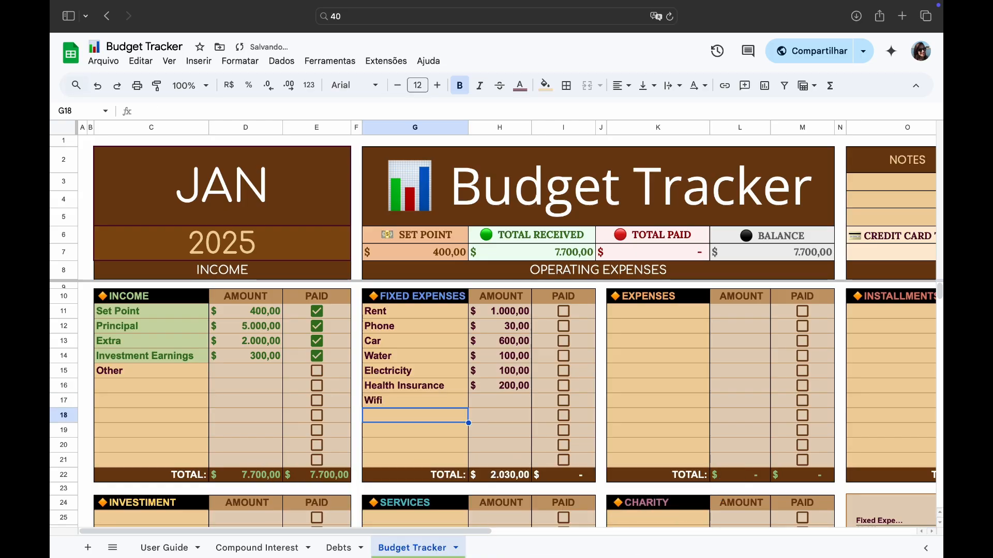
pyautogui.write('Fee')
pyautogui.press('Return')
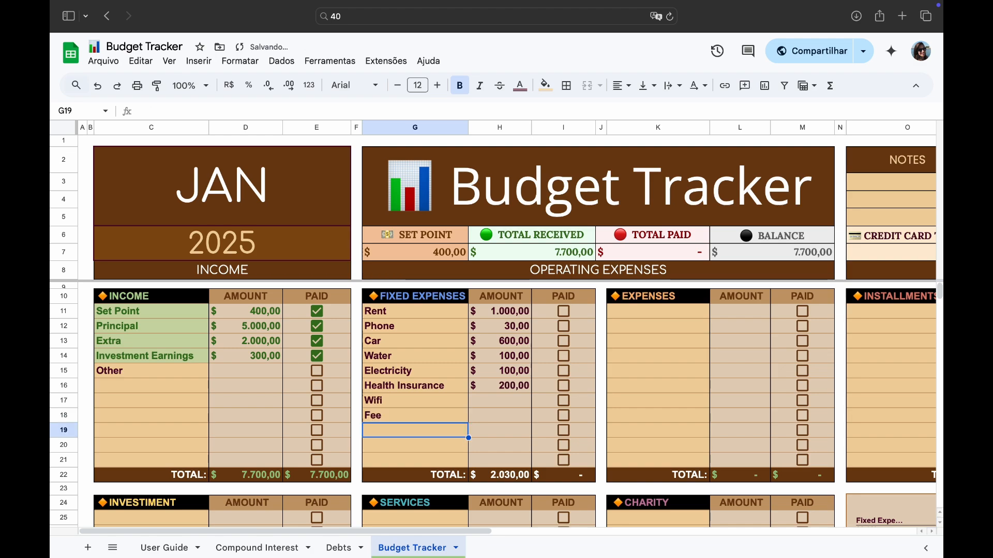
pyautogui.write('Trash')
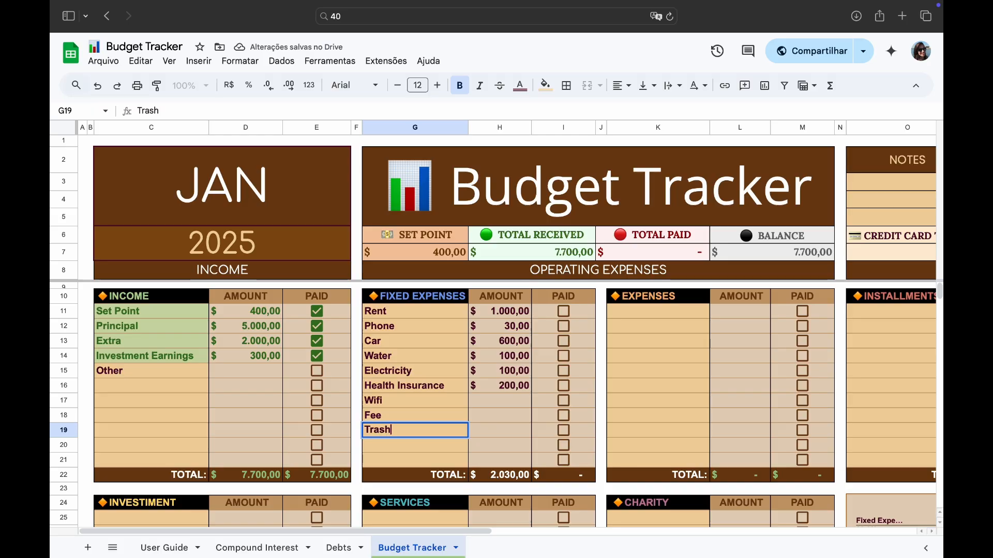
# - Mark the Rent, Car and Electricity expenses as paid
pyautogui.click(562, 313)
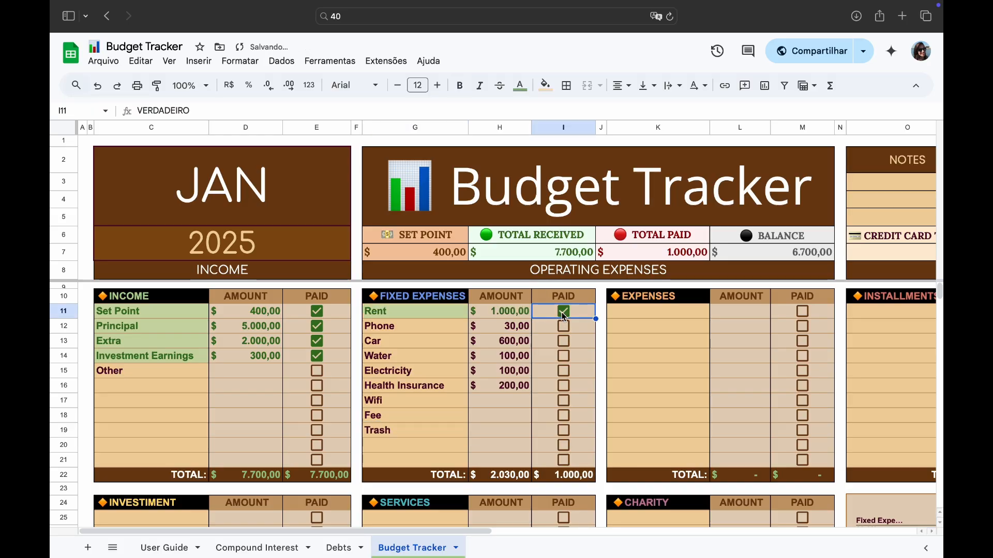
pyautogui.click(564, 342)
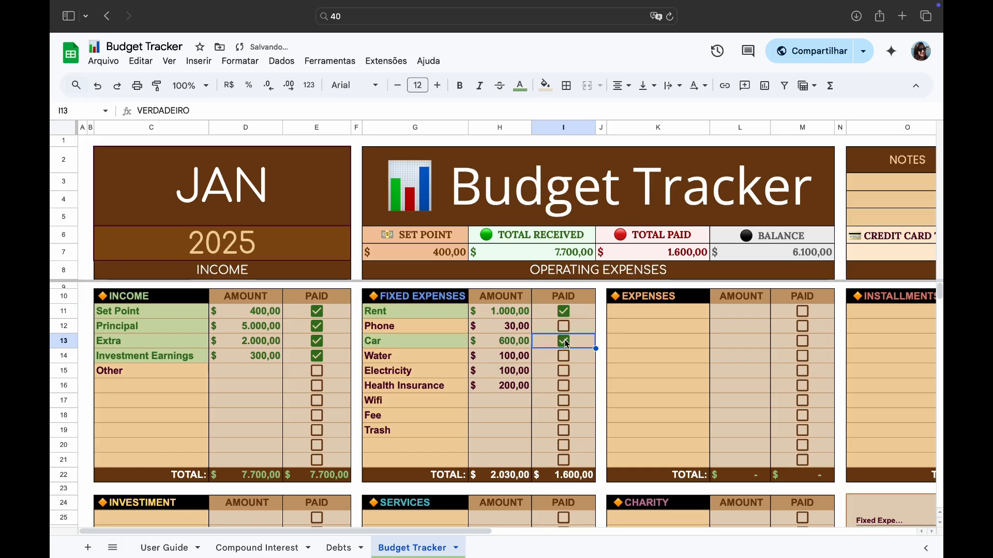
pyautogui.click(564, 372)
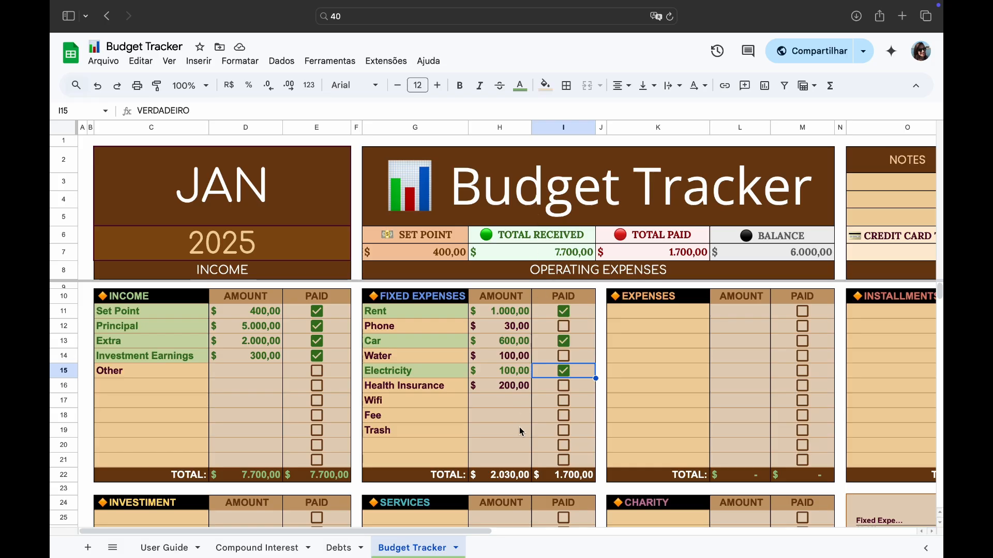
# - Browse the Expenses, Installments, Services and Charity sections and the summary chart
pyautogui.hscroll(3, 519, 427)
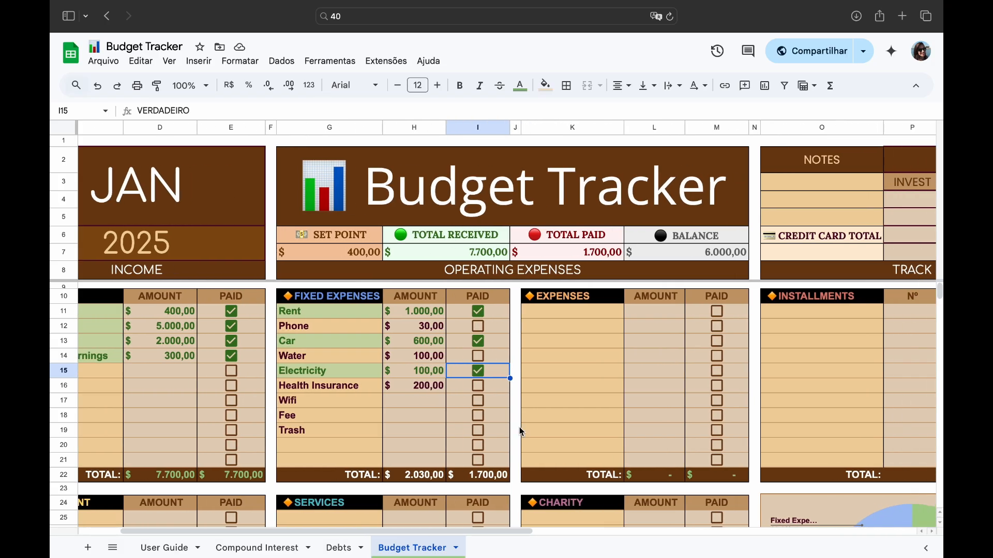
pyautogui.click(586, 317)
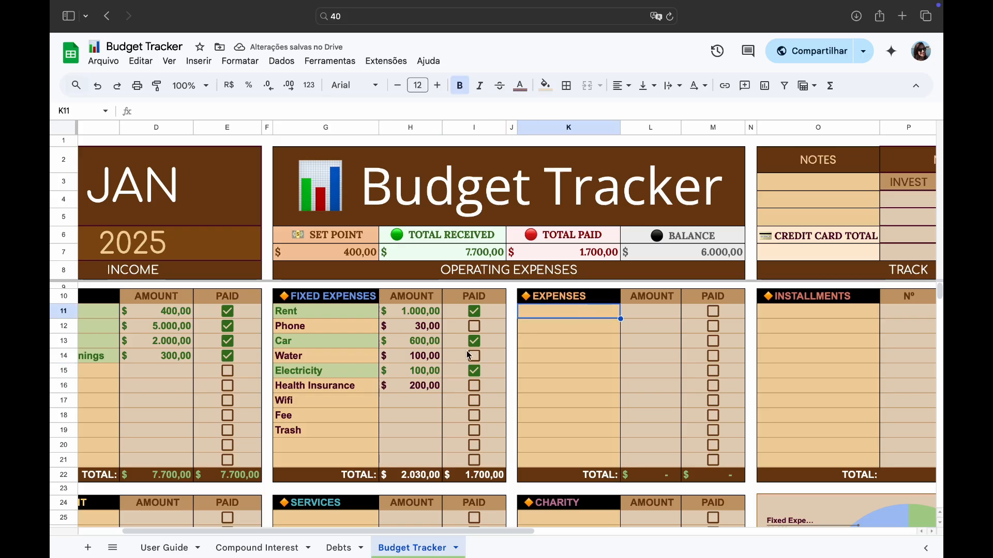
pyautogui.hscroll(-1, 360, 310)
pyautogui.hscroll(-3, 359, 311)
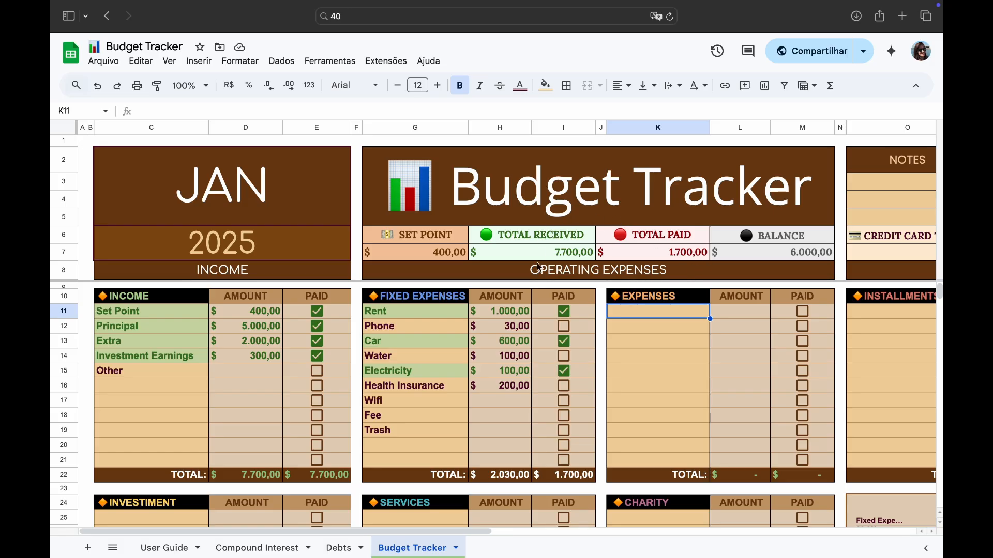
pyautogui.hscroll(6, 601, 281)
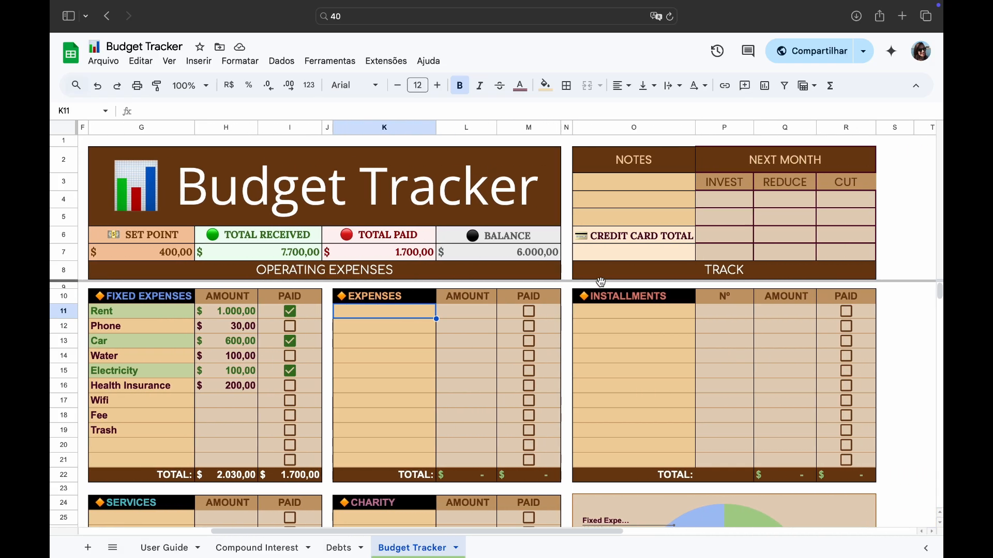
pyautogui.scroll(-5, 601, 282)
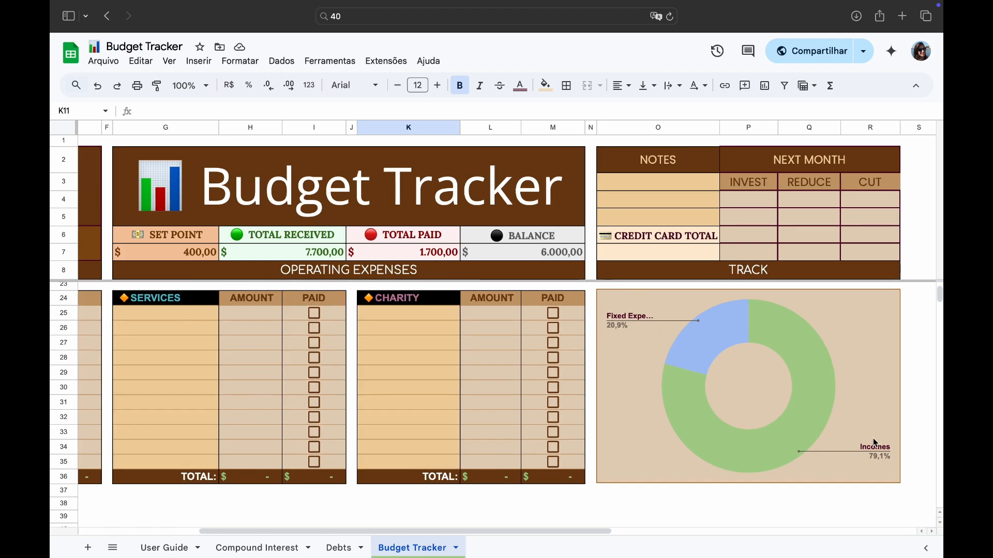
pyautogui.scroll(4, 756, 418)
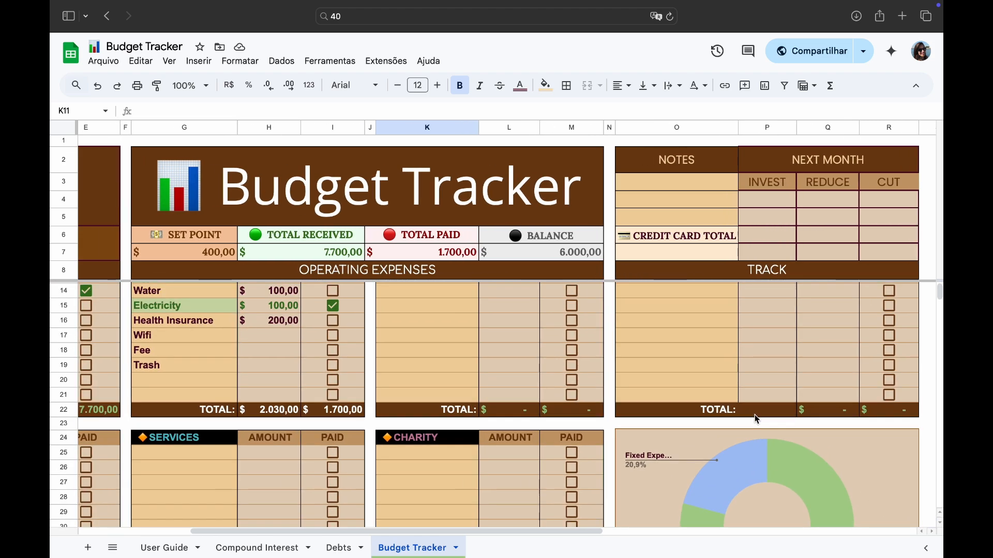
# - Add a Grocery Store expense with an amount of 511 and mark it as paid
pyautogui.scroll(3, 756, 419)
pyautogui.hscroll(-4, 756, 419)
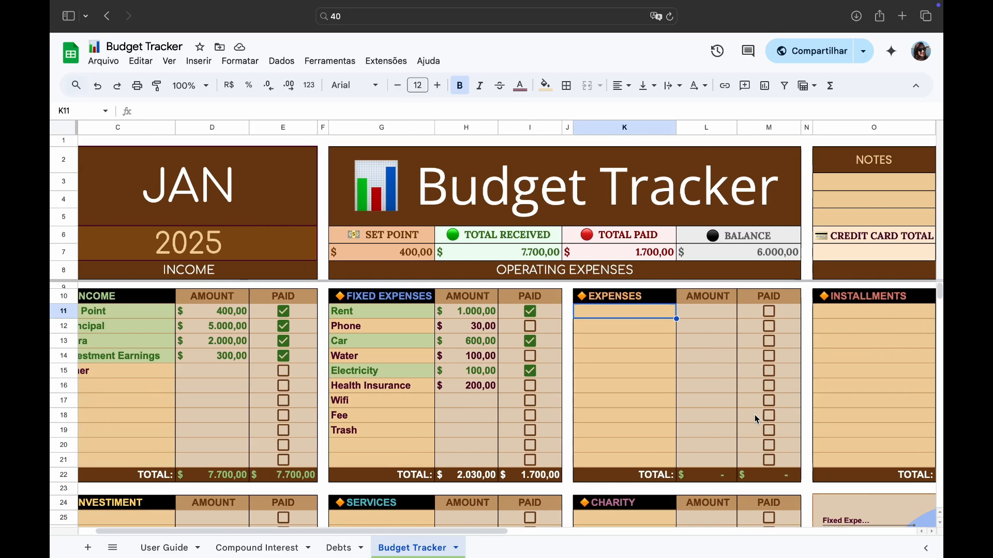
pyautogui.hscroll(-1, 755, 415)
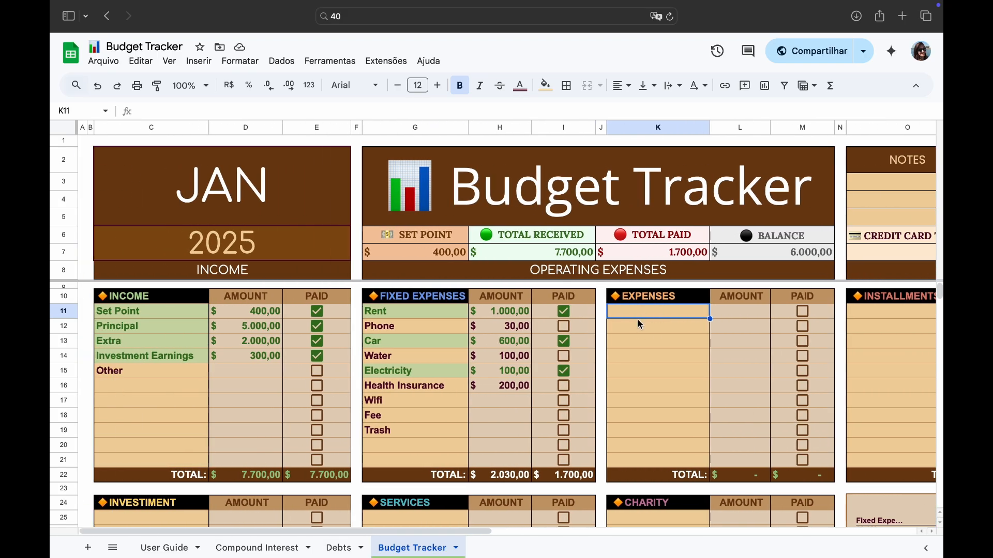
pyautogui.doubleClick(639, 314)
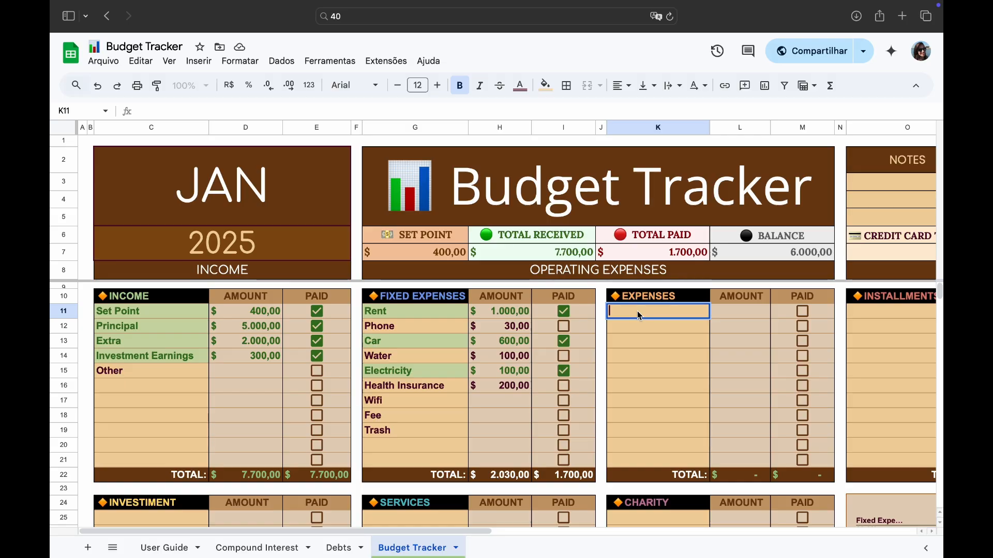
pyautogui.write('Gro')
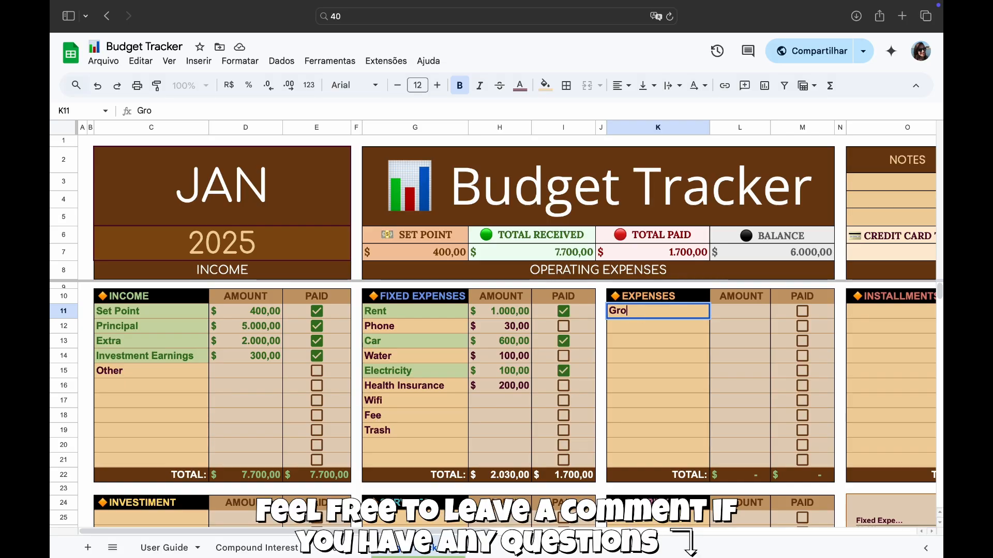
pyautogui.write('cery')
pyautogui.write('Store')
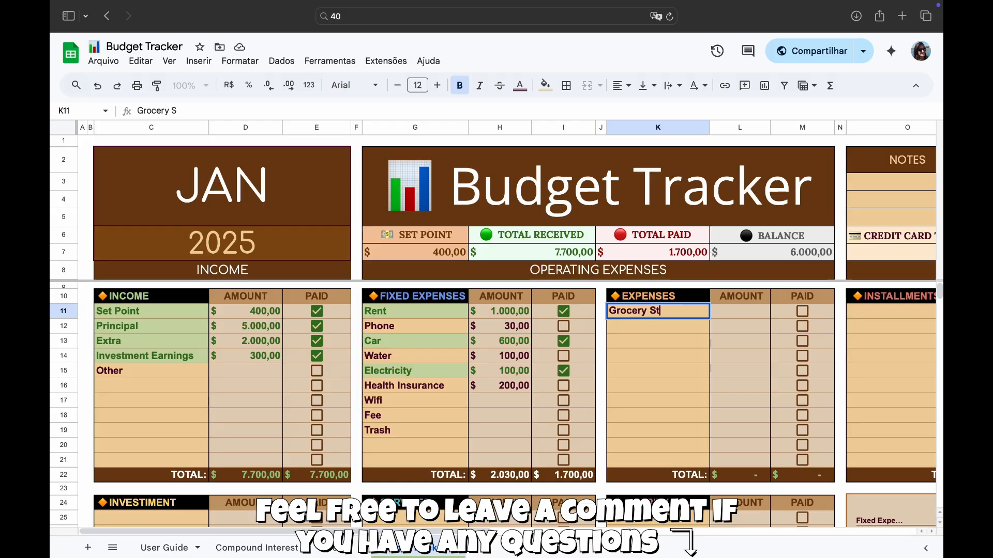
pyautogui.click(738, 318)
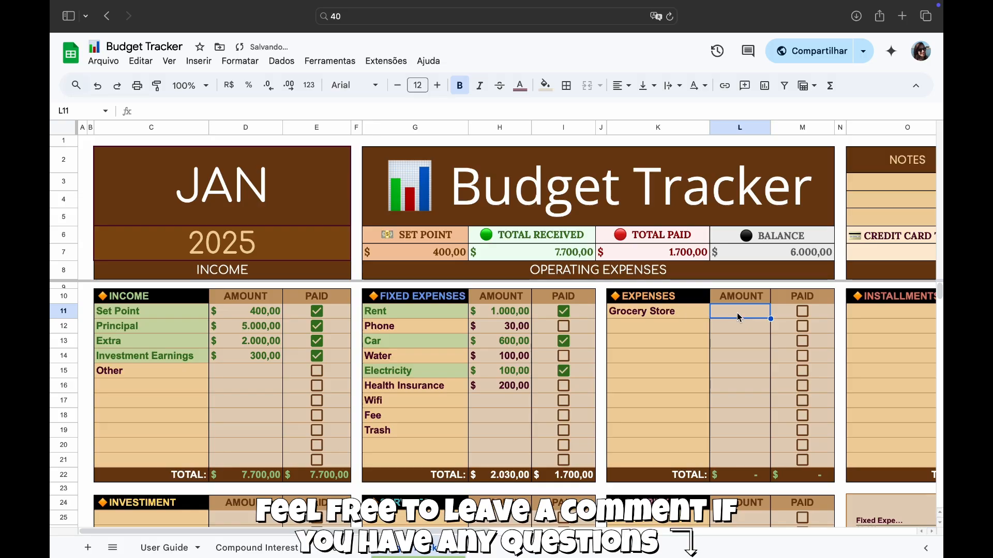
pyautogui.write('511')
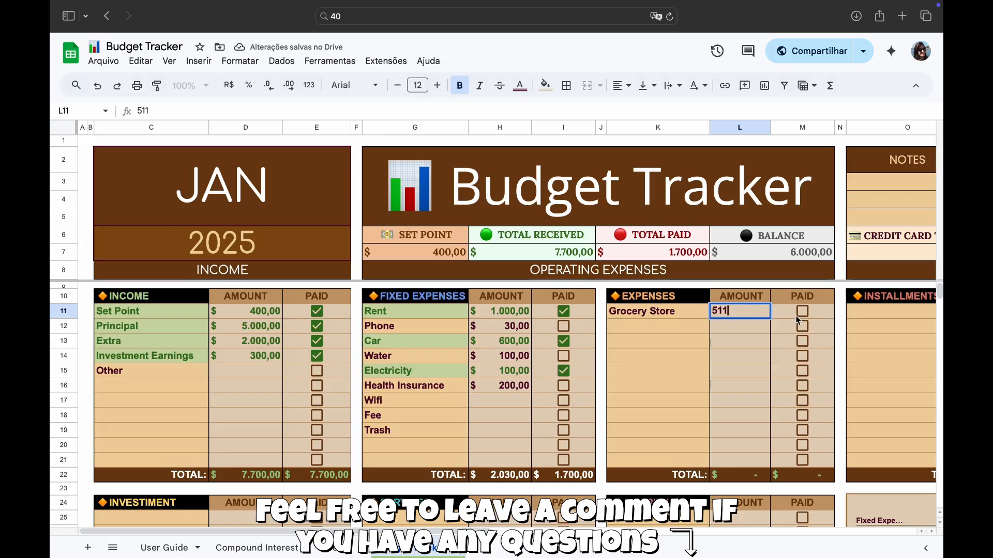
pyautogui.click(802, 311)
pyautogui.click(686, 330)
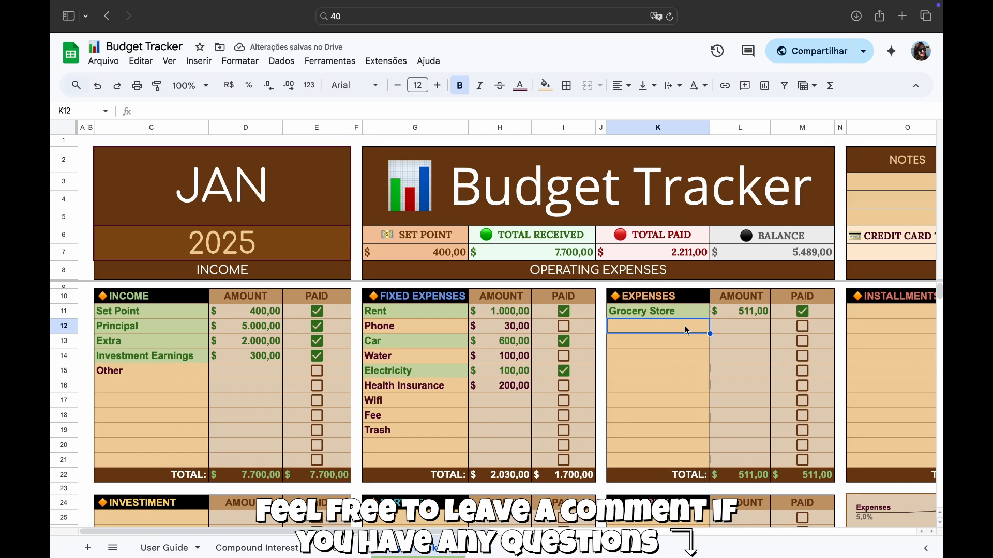
# - Change the Grocery Store amount to 600
pyautogui.click(736, 315)
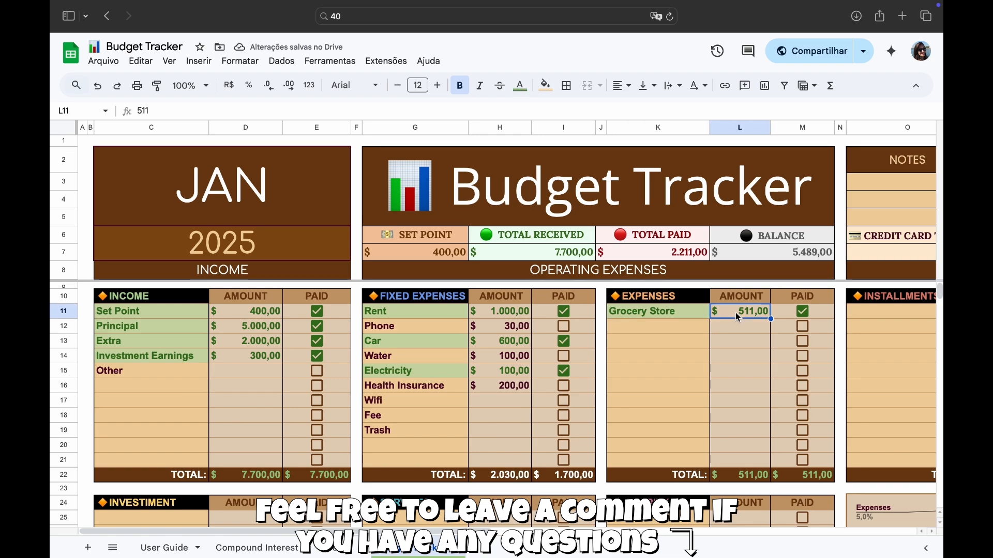
pyautogui.write('6')
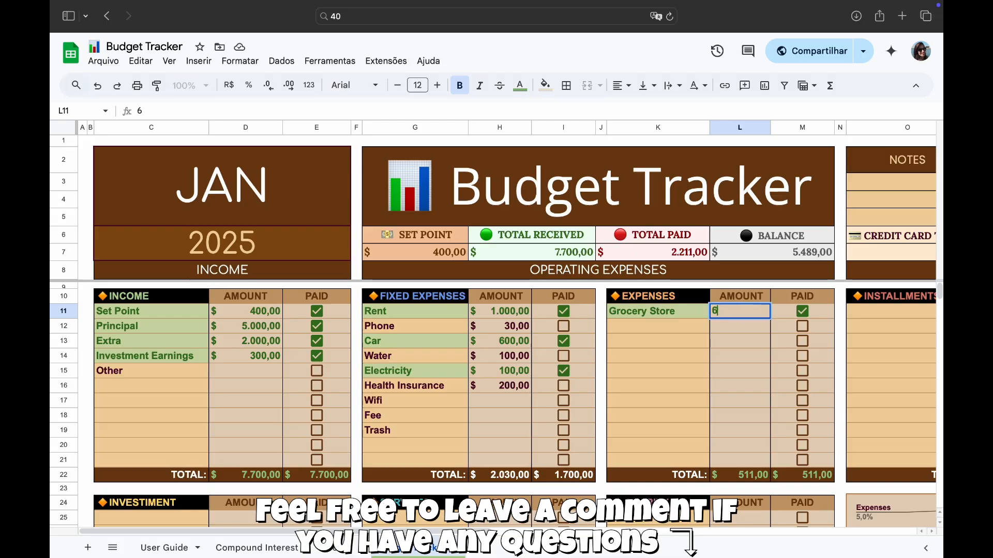
pyautogui.write('00')
pyautogui.press('Return')
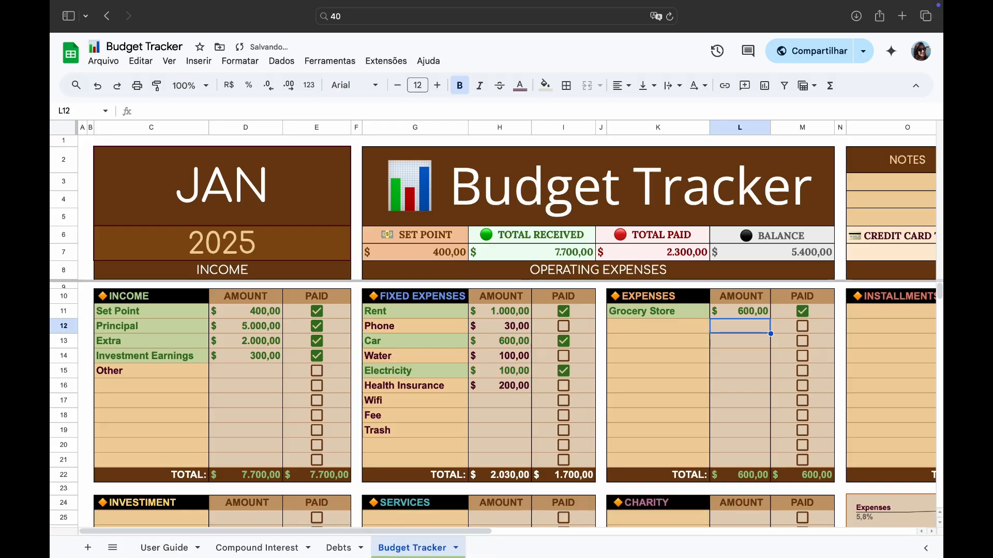
# - Set the Grocery Store amount back to 511
pyautogui.click(737, 314)
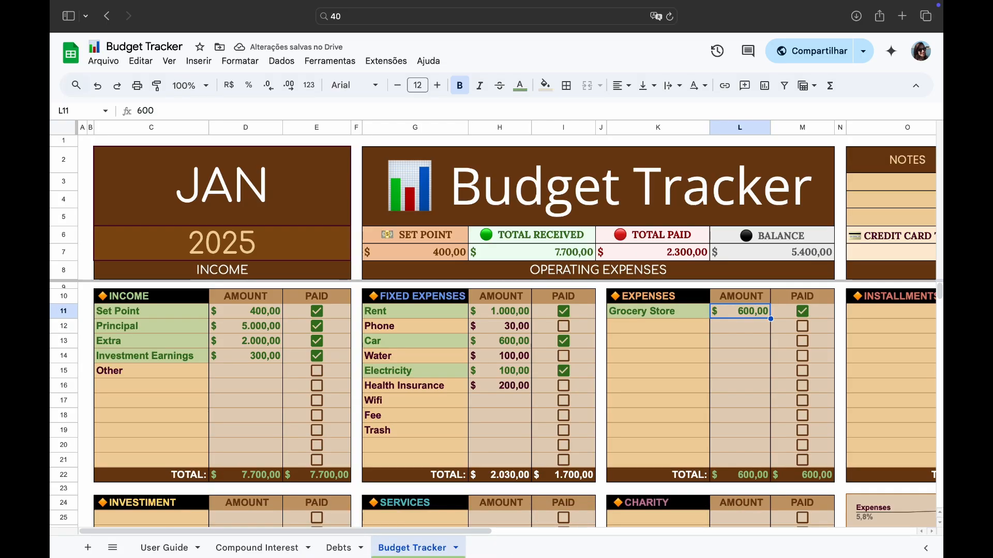
pyautogui.press('BackSpace')
pyautogui.write('511')
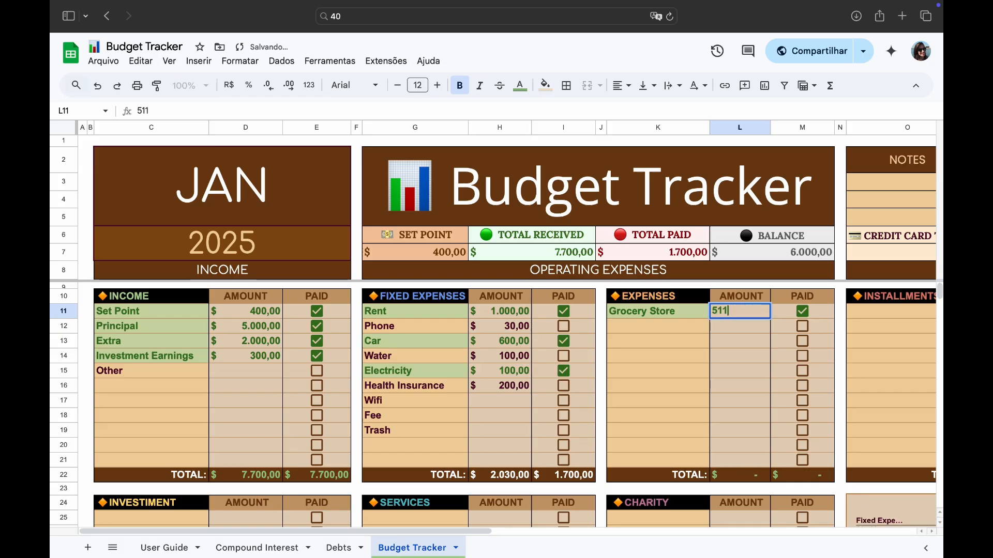
pyautogui.press('Return')
# - Add a Pharmacy expense with an amount of 170
pyautogui.click(681, 328)
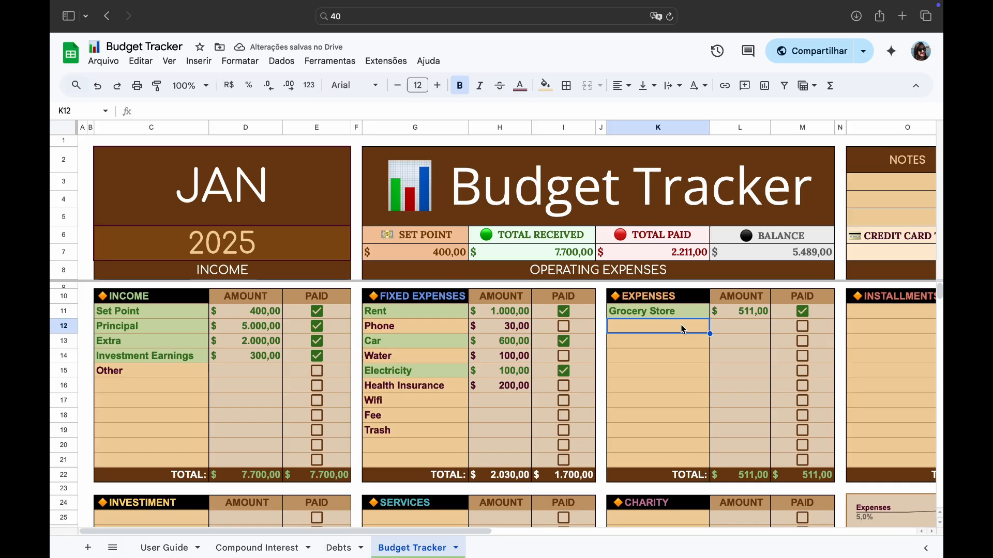
pyautogui.write('Pharma')
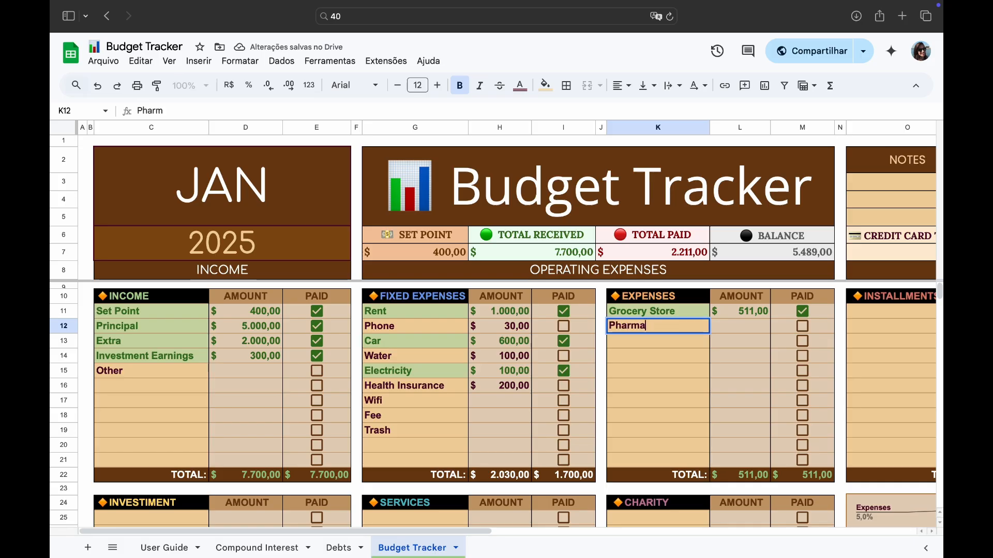
pyautogui.write('cy')
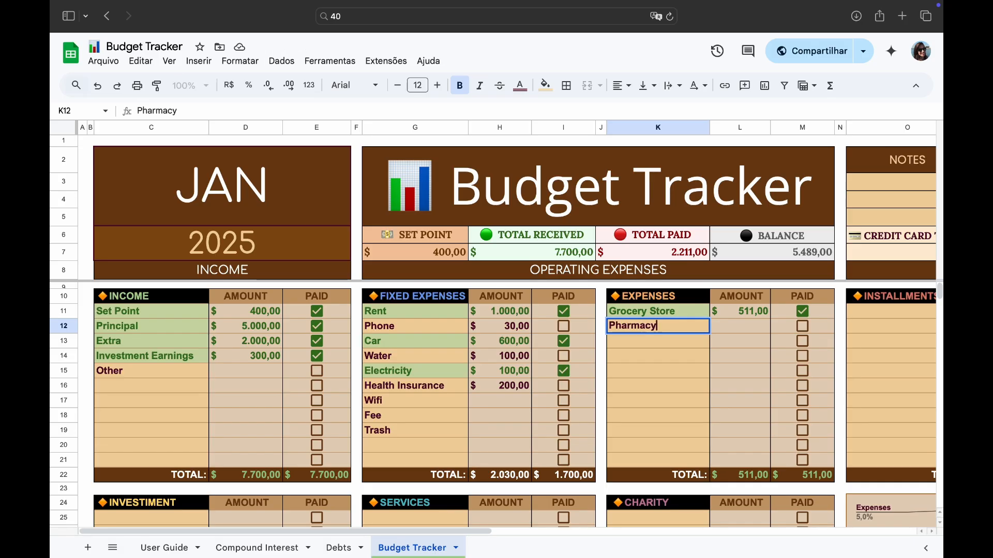
pyautogui.press('Tab')
pyautogui.write('170')
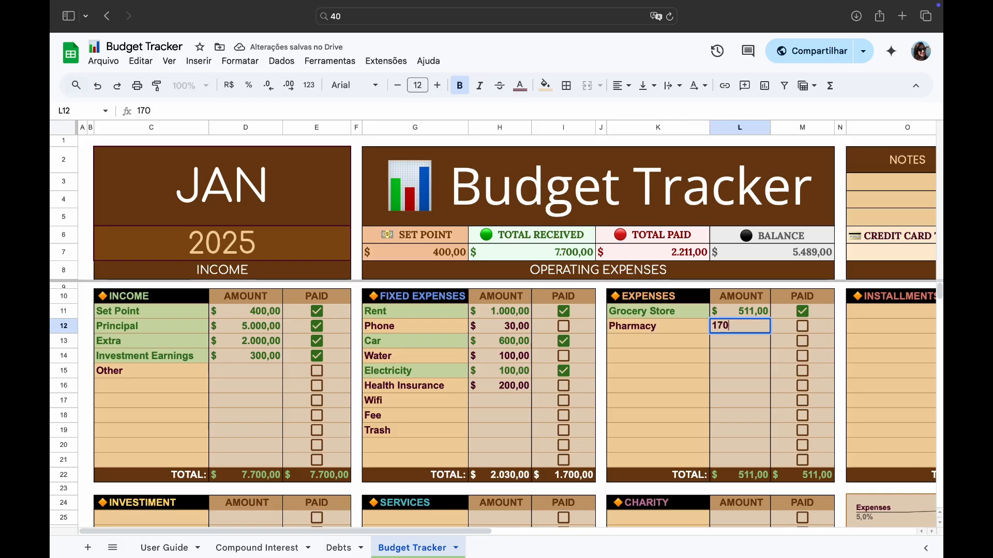
pyautogui.press('Return')
# - List Fuel, Delivery, Gift and Fun as further expenses without amounts
pyautogui.press('Left')
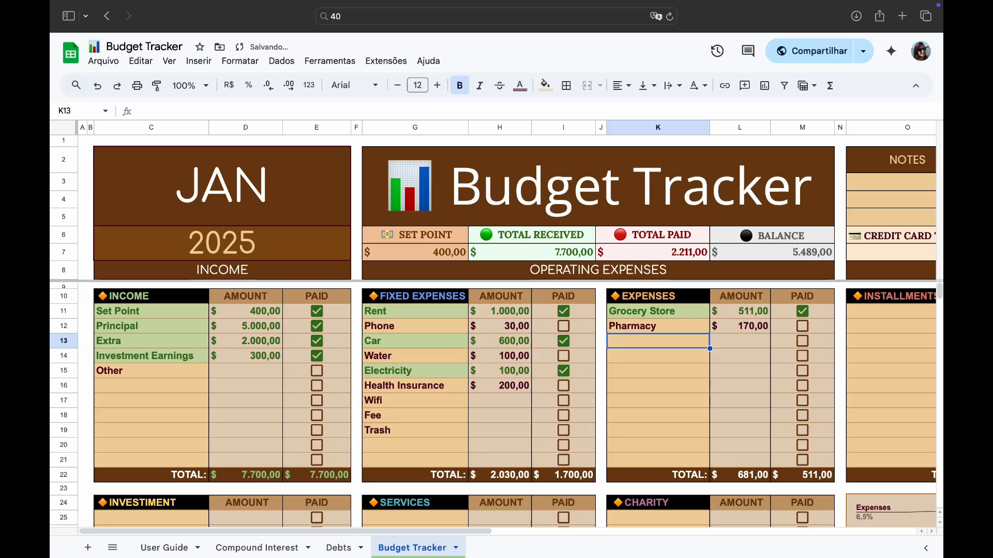
pyautogui.write('Fuel')
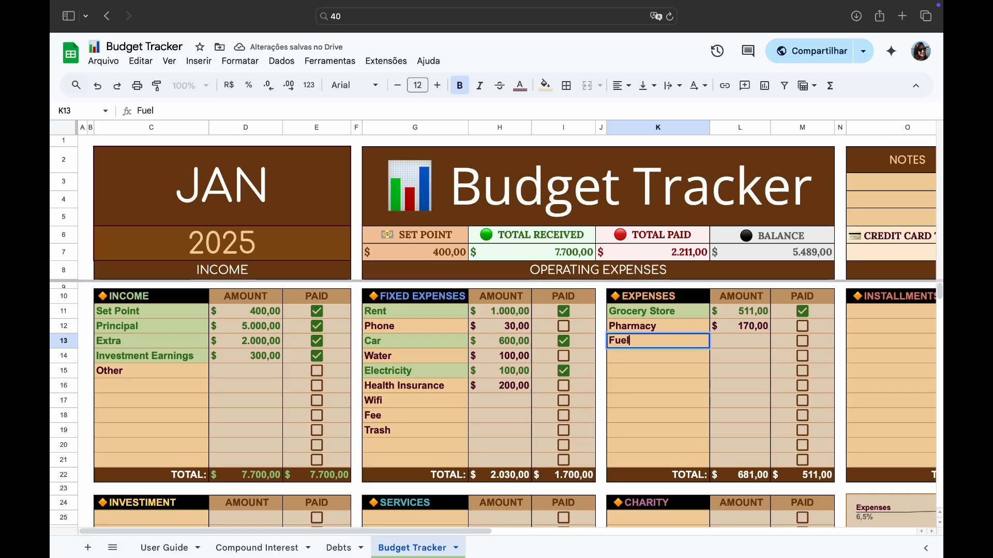
pyautogui.press('Return')
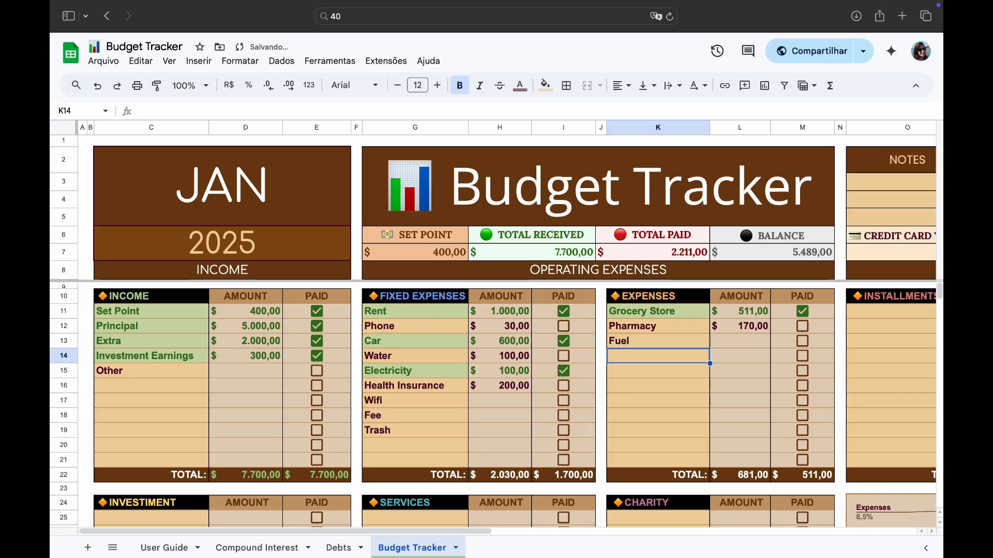
pyautogui.write('De')
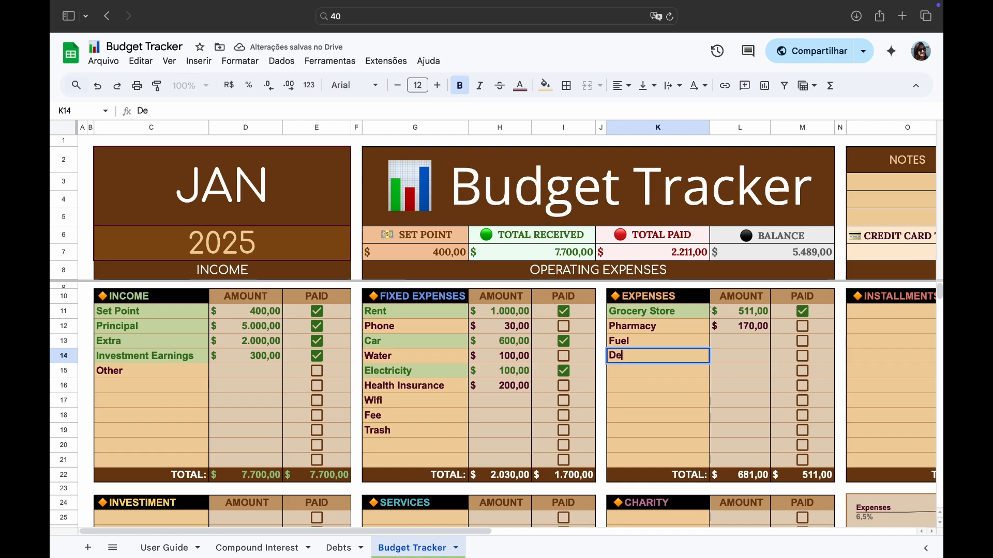
pyautogui.write('livery')
pyautogui.press('Return')
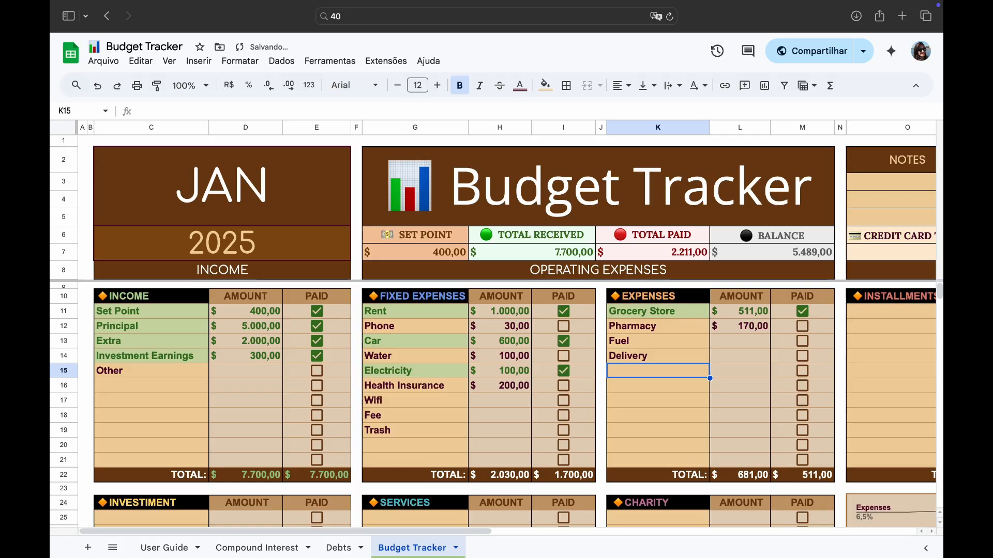
pyautogui.write('Gift')
pyautogui.press('Return')
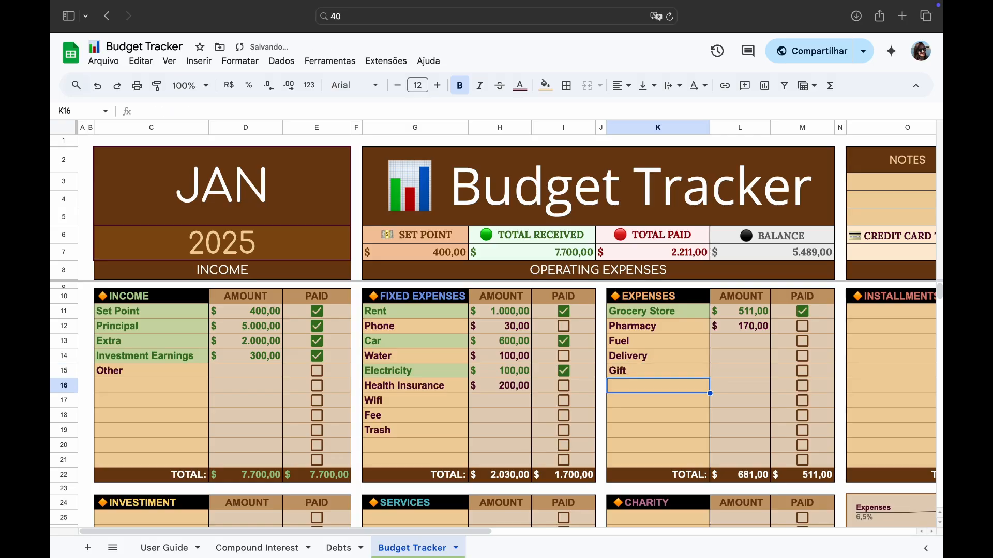
pyautogui.write('Fun')
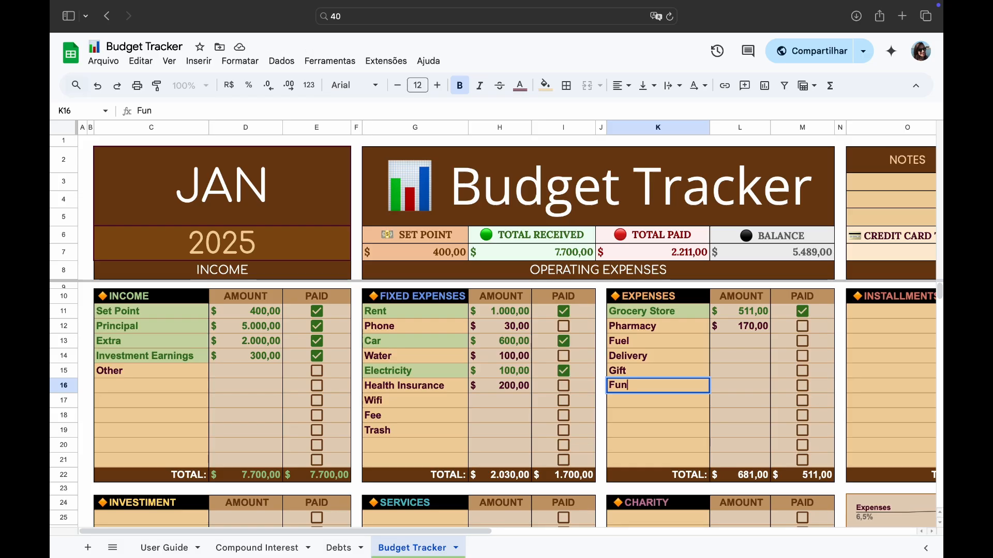
pyautogui.click(690, 436)
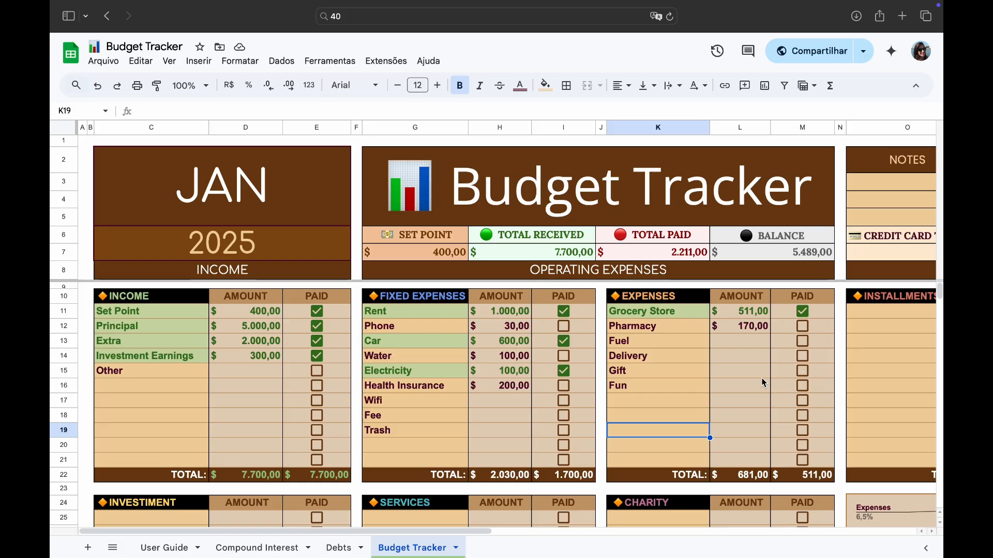
# - Add a Purchases entry to the Installments section
pyautogui.hscroll(10, 764, 383)
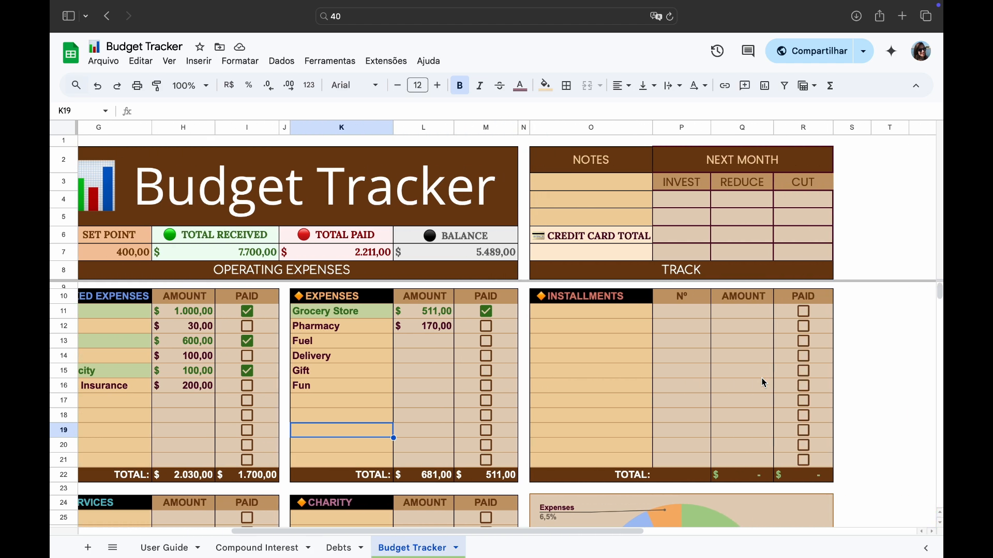
pyautogui.hscroll(1, 764, 383)
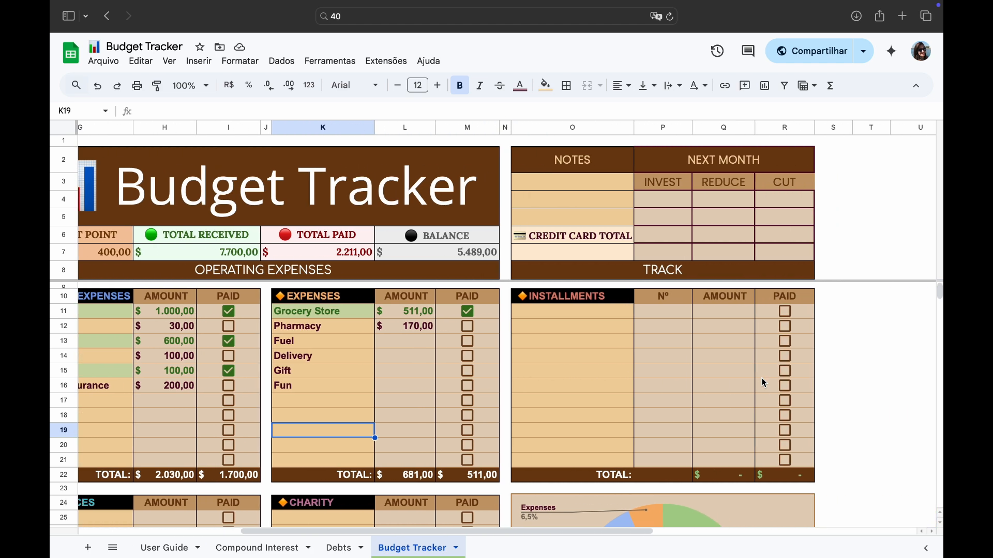
pyautogui.click(600, 316)
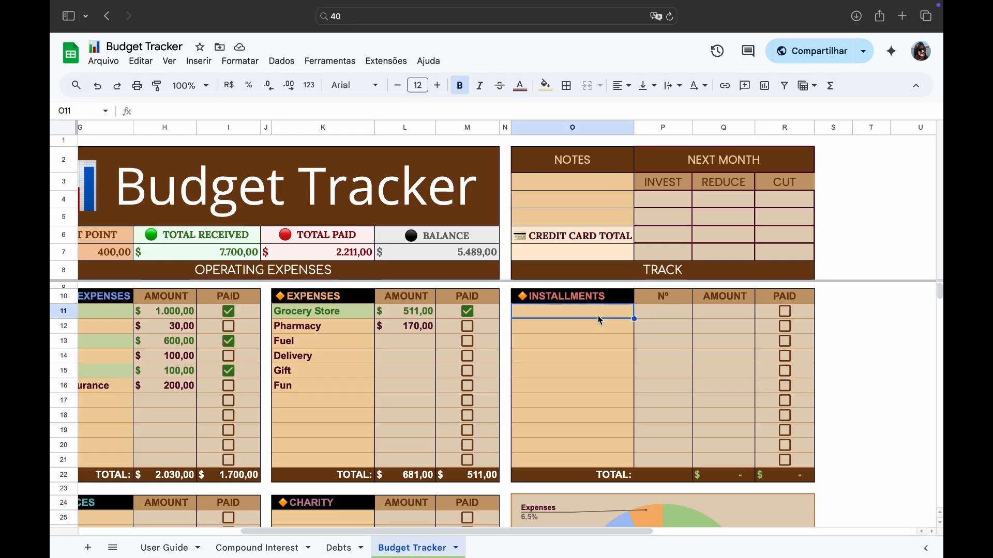
pyautogui.doubleClick(593, 319)
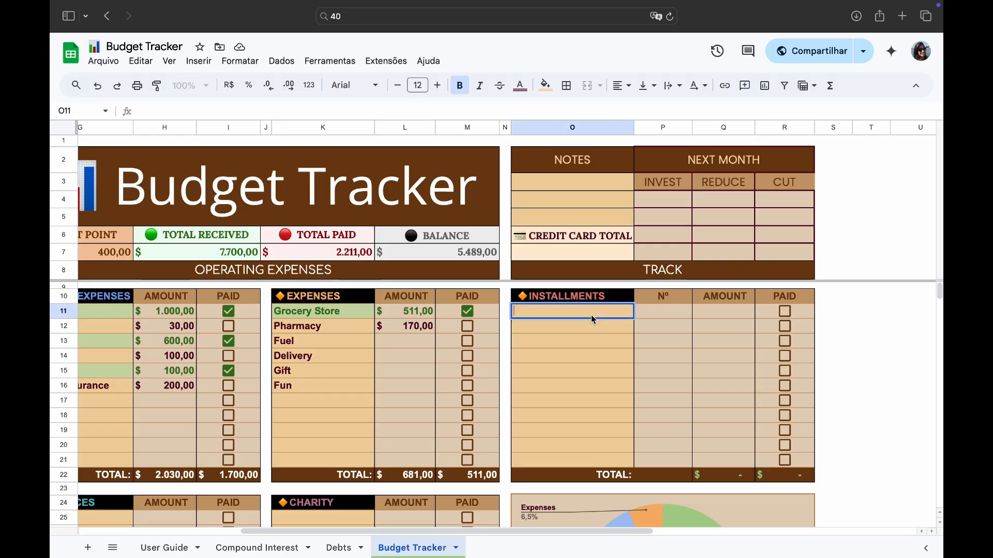
pyautogui.write('Purchase')
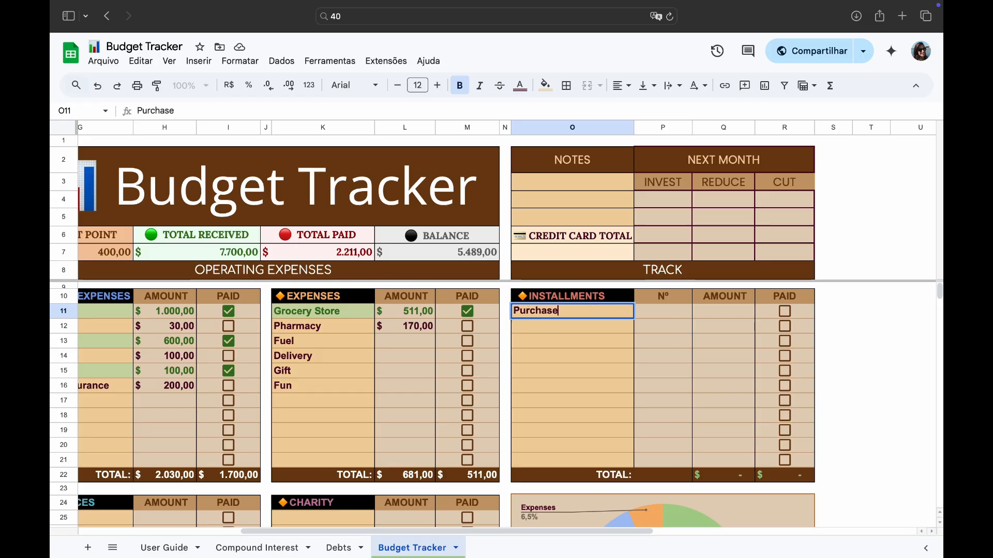
pyautogui.write('s')
pyautogui.click(671, 317)
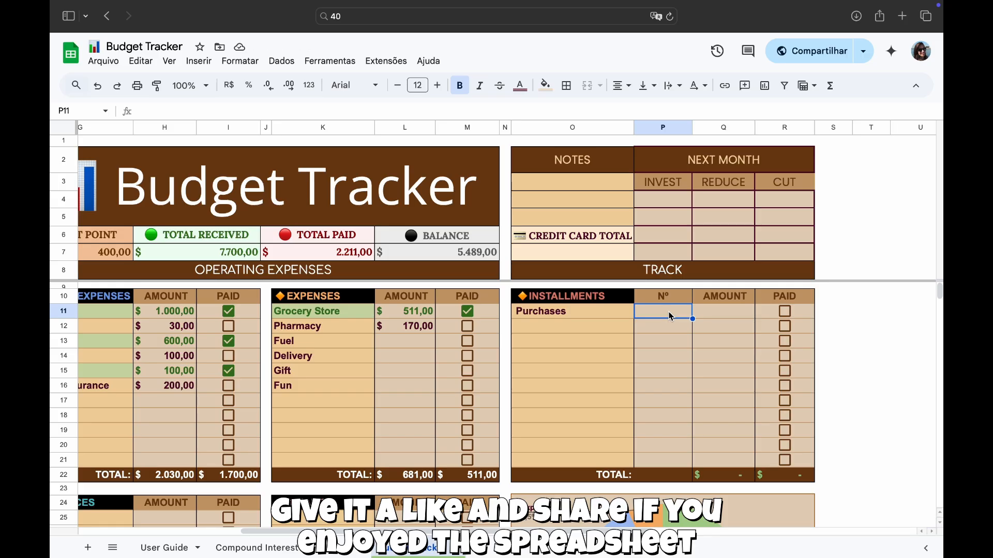
# - Set the Purchases installment number to 24/12 and its amount to 1500
pyautogui.write('24')
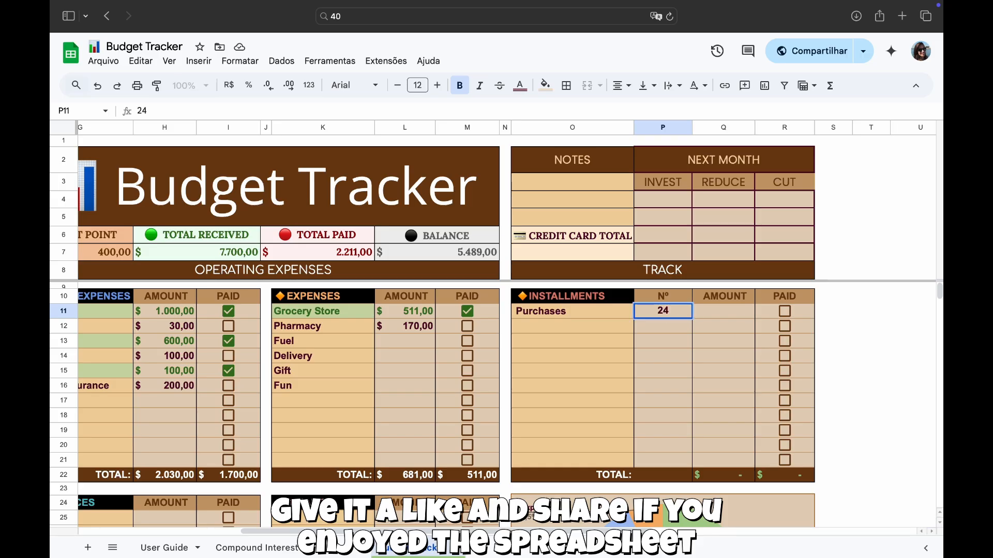
pyautogui.write('/')
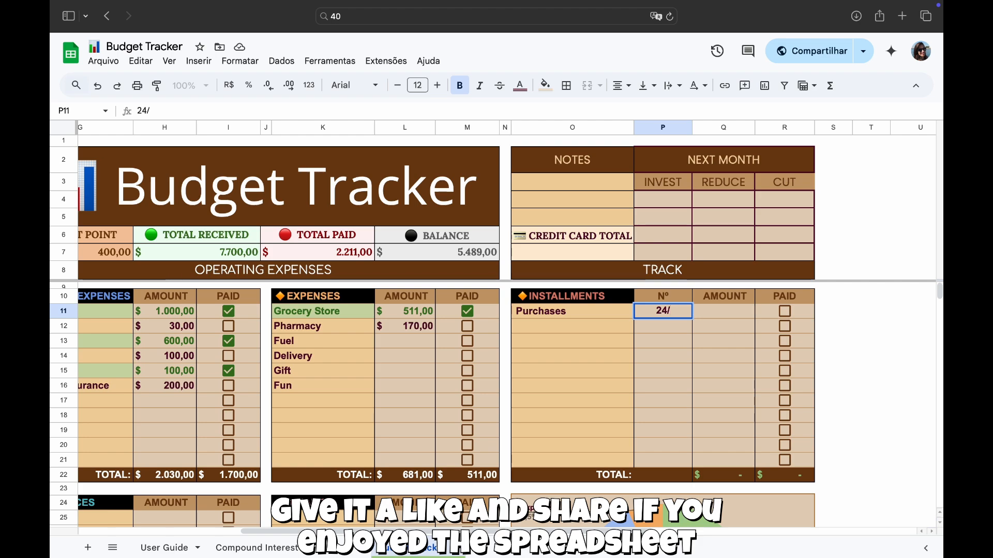
pyautogui.write('12')
pyautogui.press('Tab')
pyautogui.write('1500')
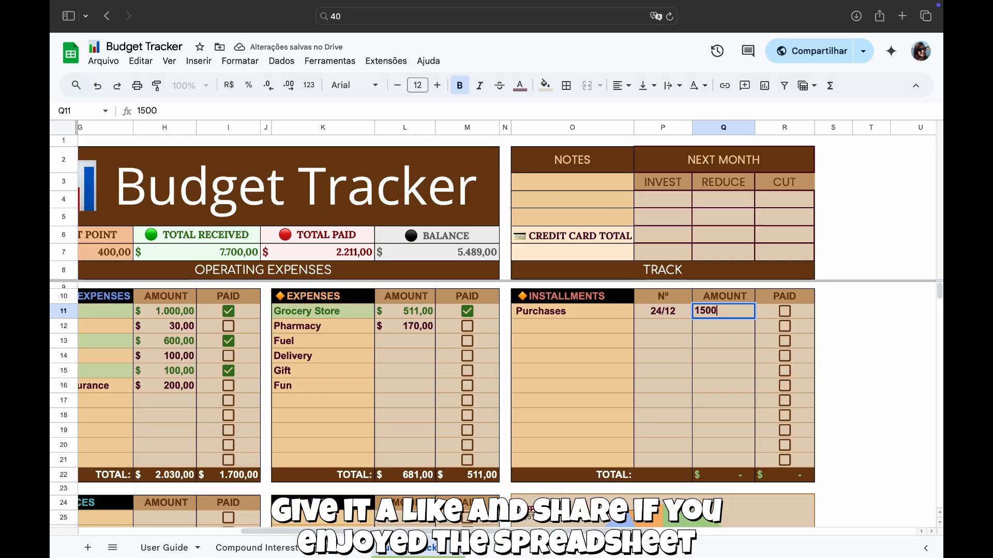
pyautogui.press('Return')
pyautogui.press('Left')
pyautogui.press('Left')
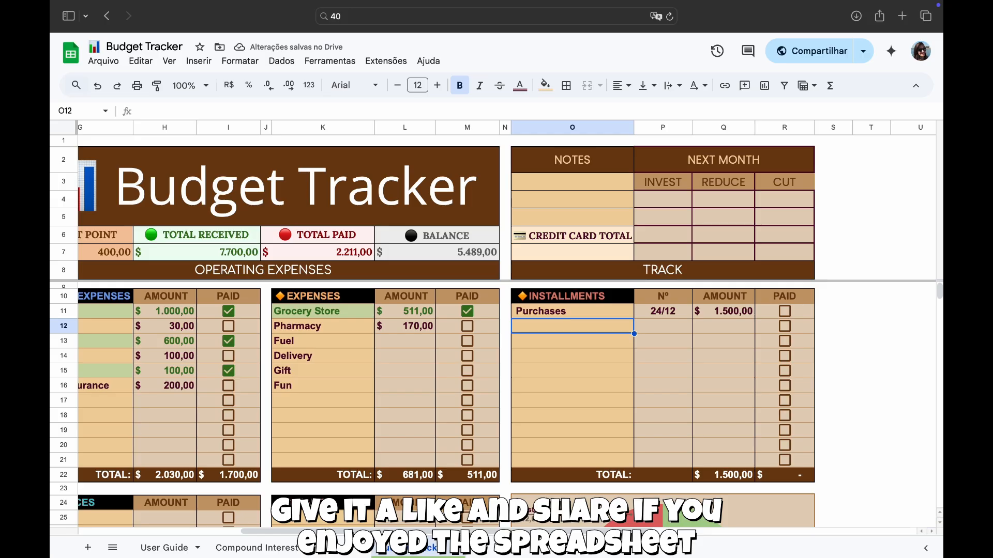
# - Add a "Shoes from [...]" installment with installment number 12/7
pyautogui.write('Shoes')
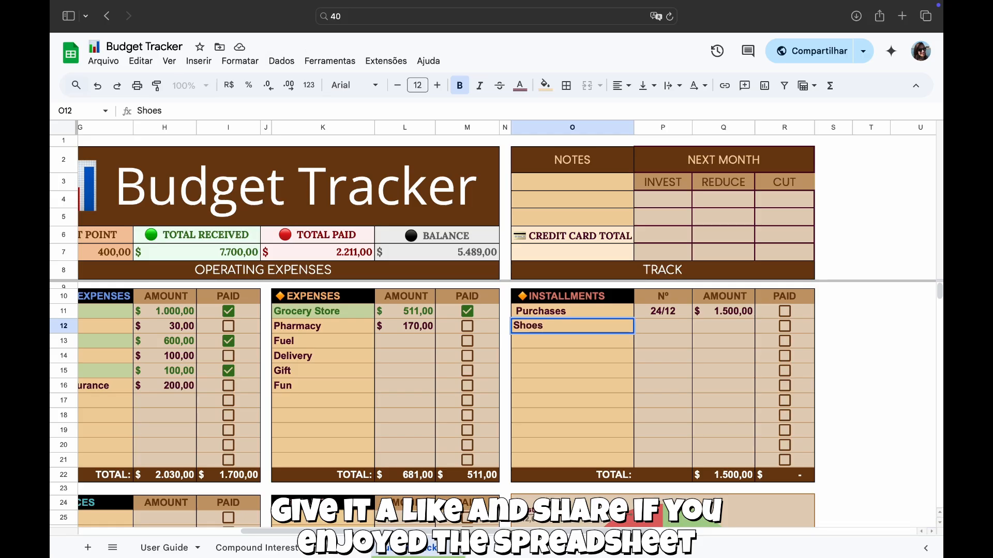
pyautogui.write(' from [...]')
pyautogui.press('Tab')
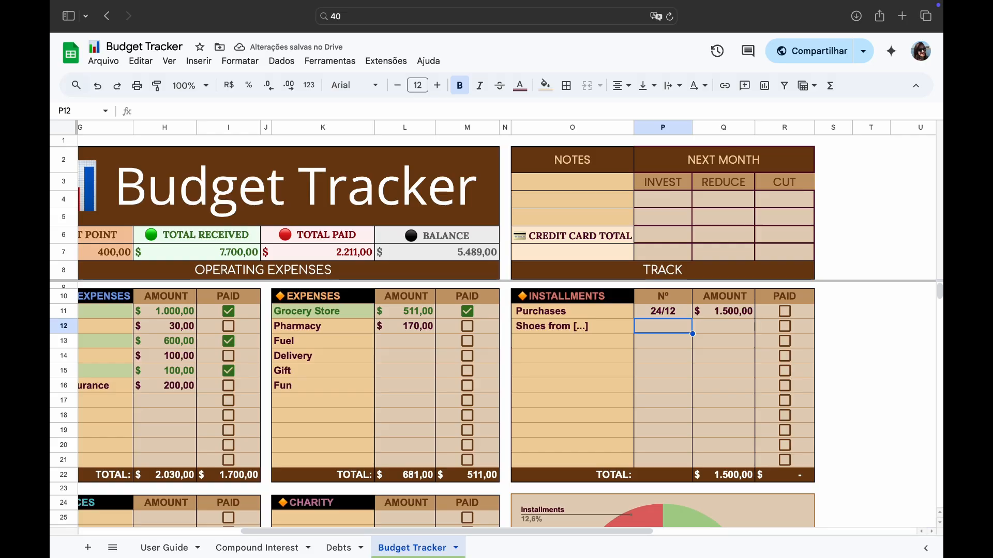
pyautogui.write('12/')
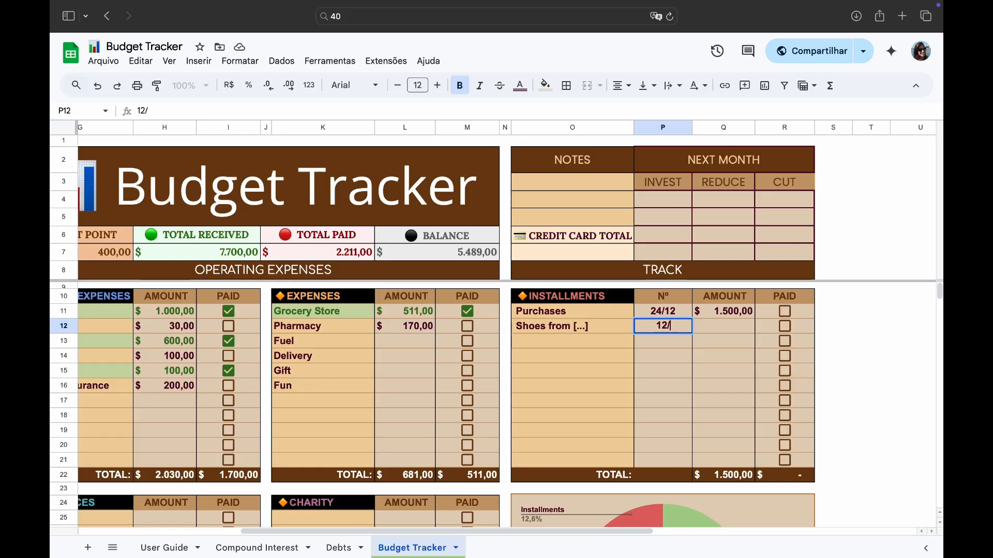
pyautogui.write('7')
pyautogui.press('Tab')
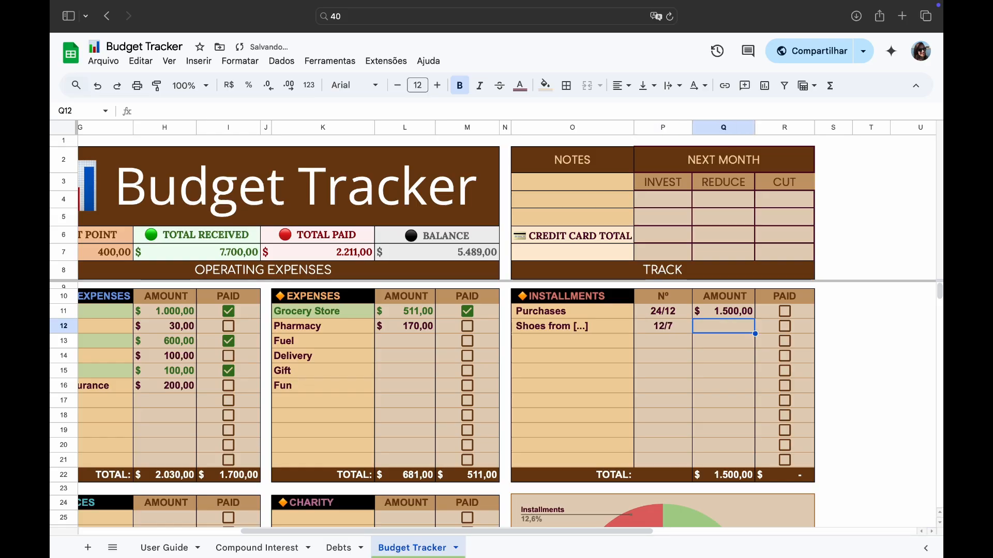
# - Add a Shein Purse entry below it in the Installments section
pyautogui.press('Down')
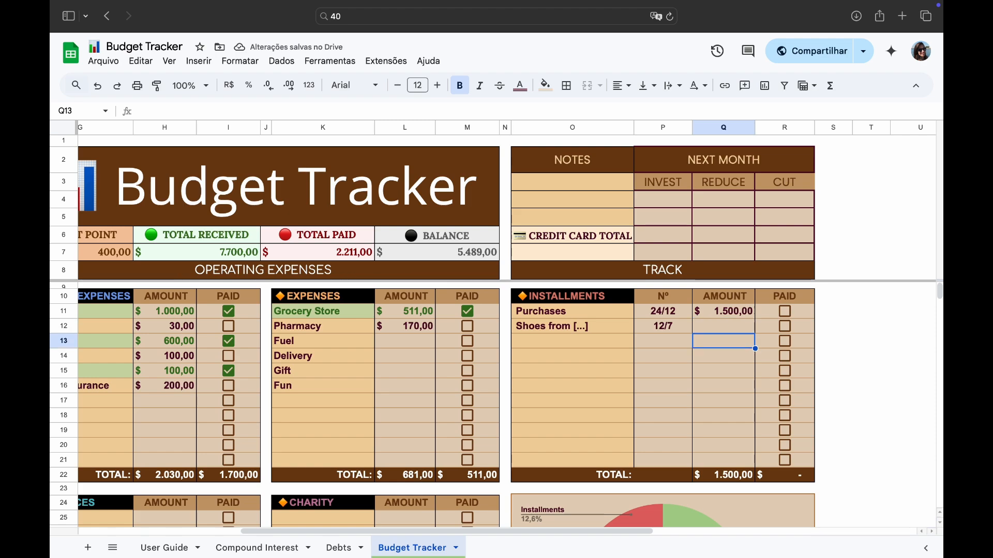
pyautogui.press('Left')
pyautogui.press('Left')
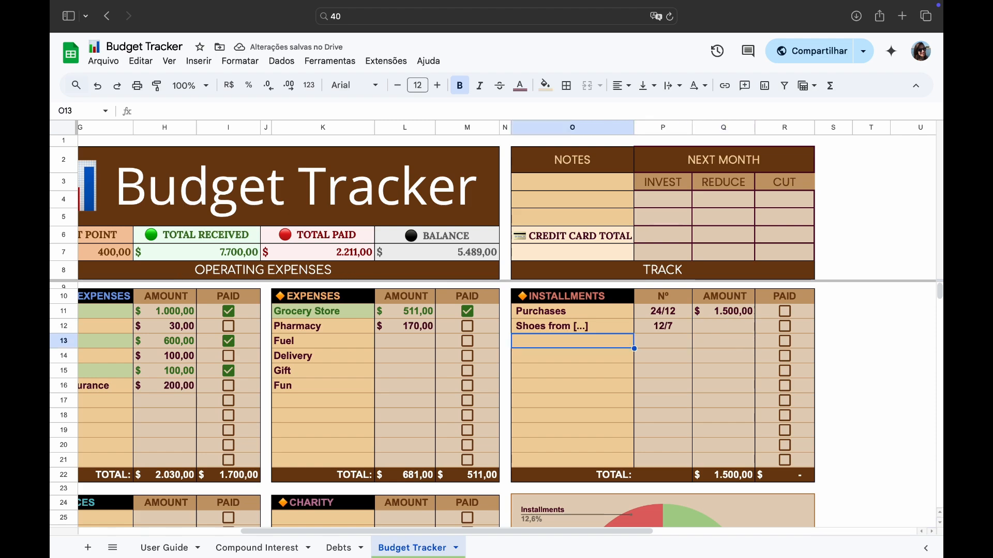
pyautogui.write('Shein')
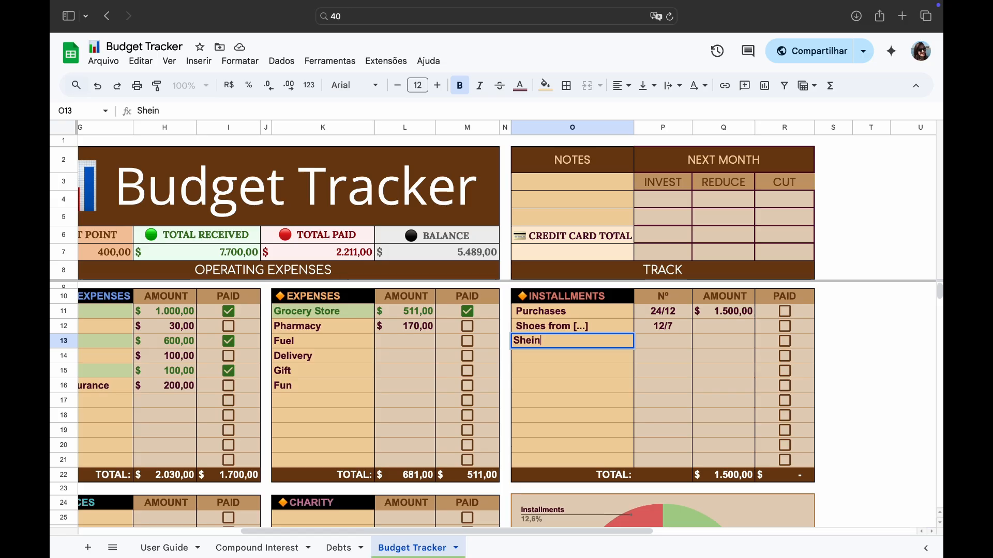
pyautogui.write(' Purse')
pyautogui.press('Tab')
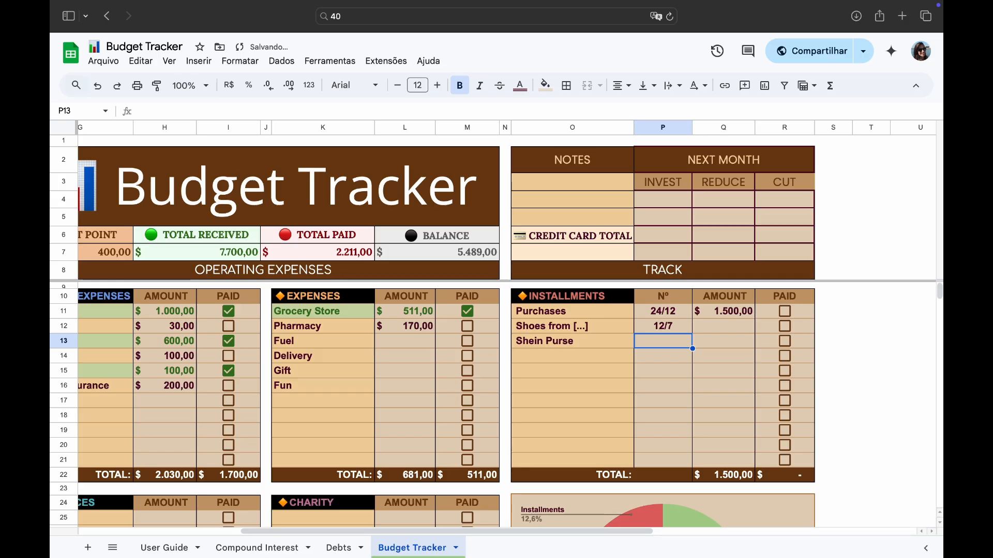
# - Set the Shein Purse installment number to 05/03 and its amount to 40
pyautogui.write('3/5')
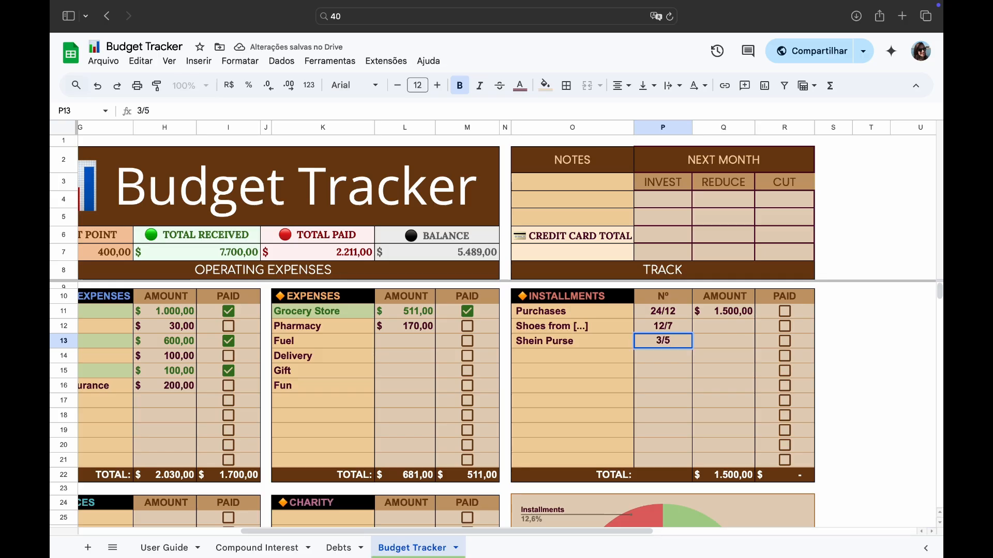
pyautogui.press('BackSpace')
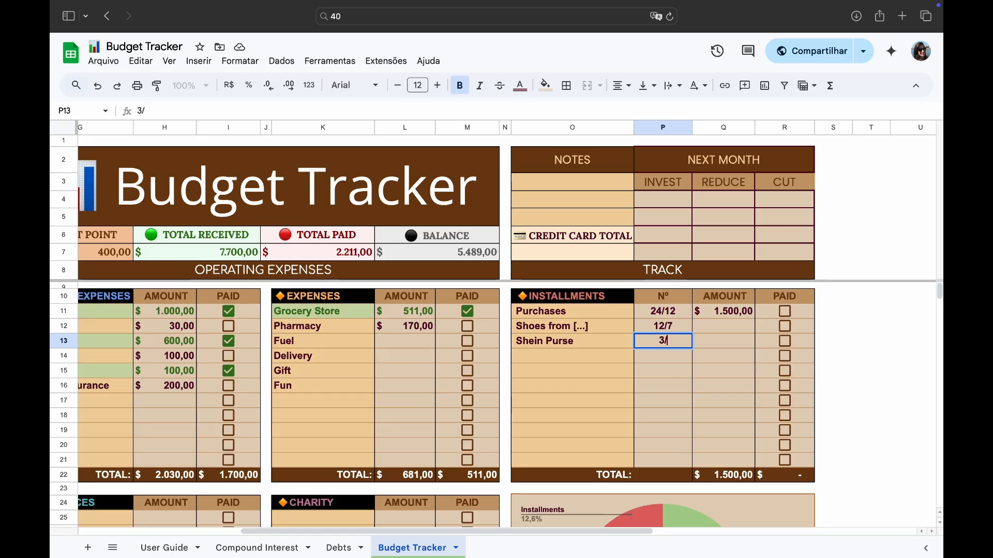
pyautogui.press('BackSpace')
pyautogui.press('BackSpace')
pyautogui.write('03/05')
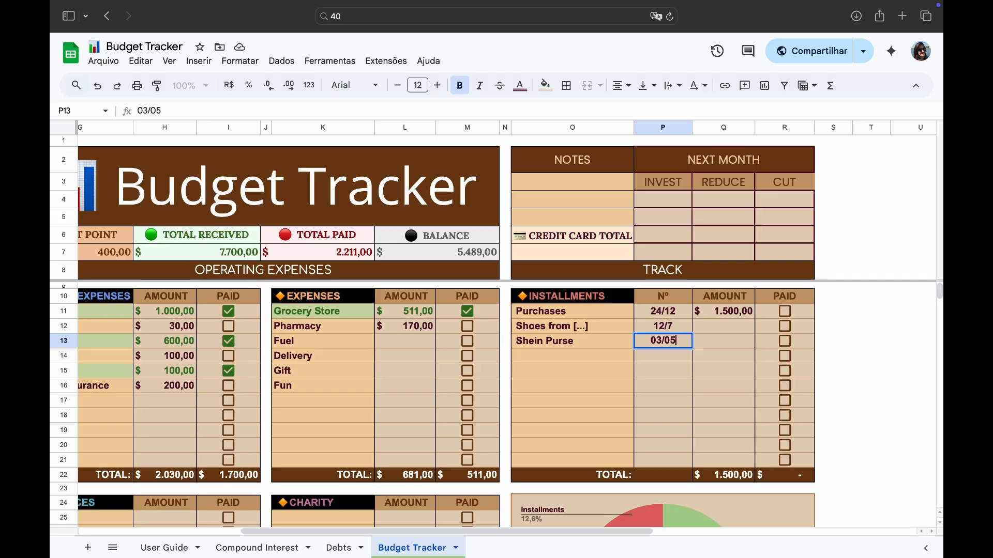
pyautogui.press('BackSpace')
pyautogui.press('BackSpace')
pyautogui.press('BackSpace')
pyautogui.press('BackSpace')
pyautogui.write('05/03')
pyautogui.press('Left')
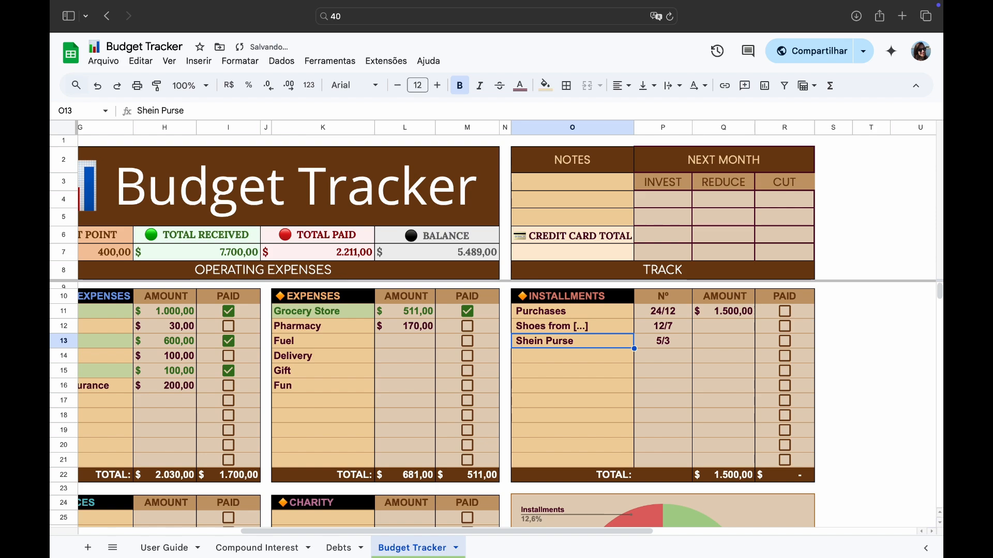
pyautogui.press('Right')
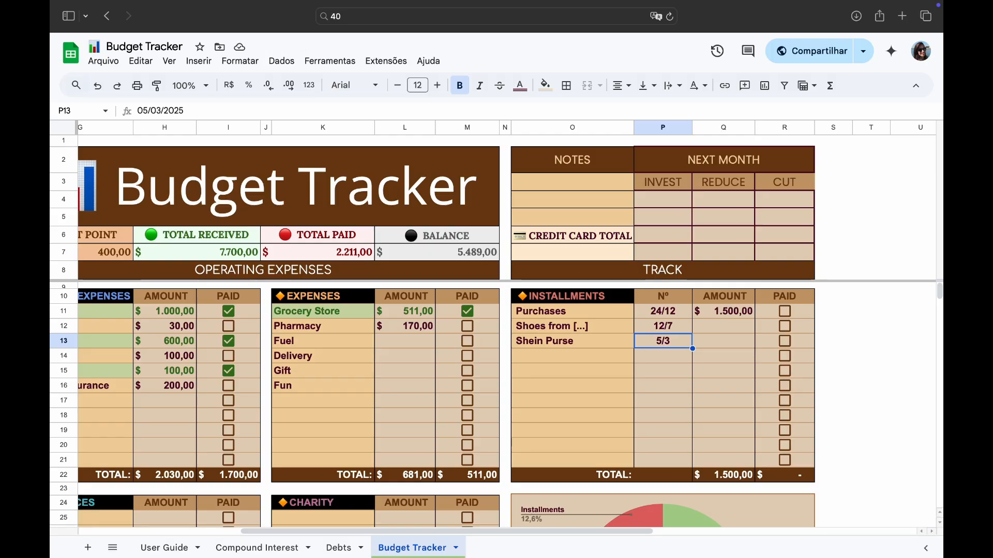
pyautogui.press('Right')
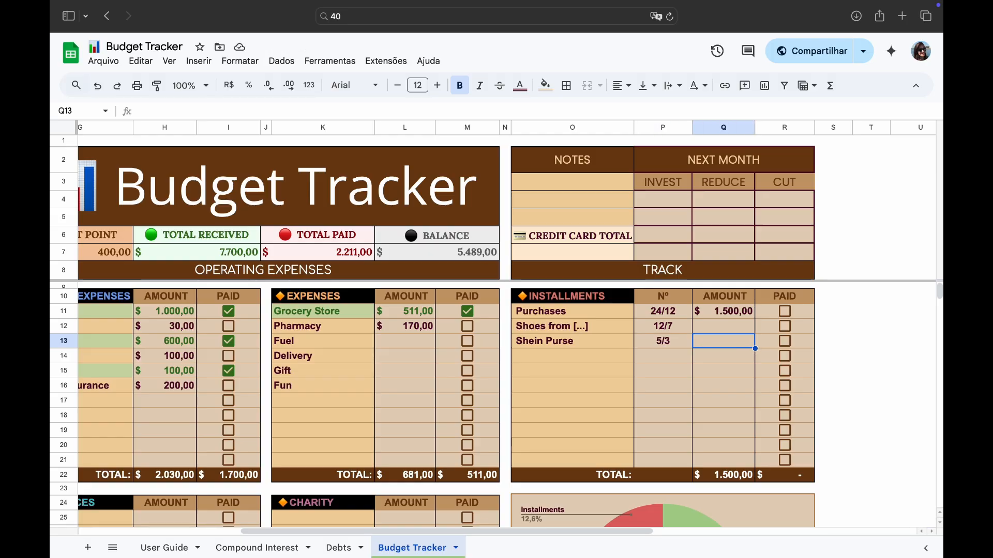
pyautogui.write('40')
pyautogui.press('Return')
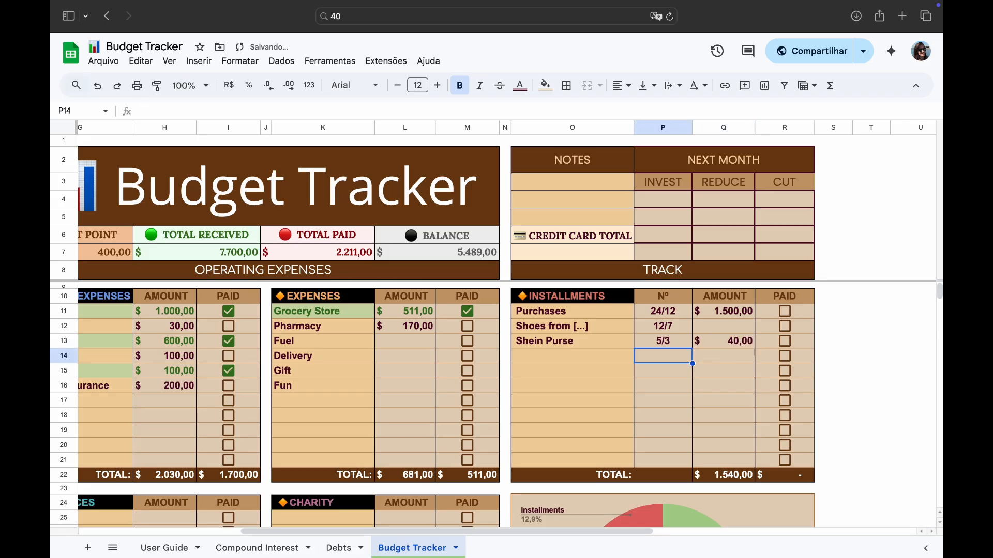
# - Add a Car Repair entry to the Installments section
pyautogui.press('Left')
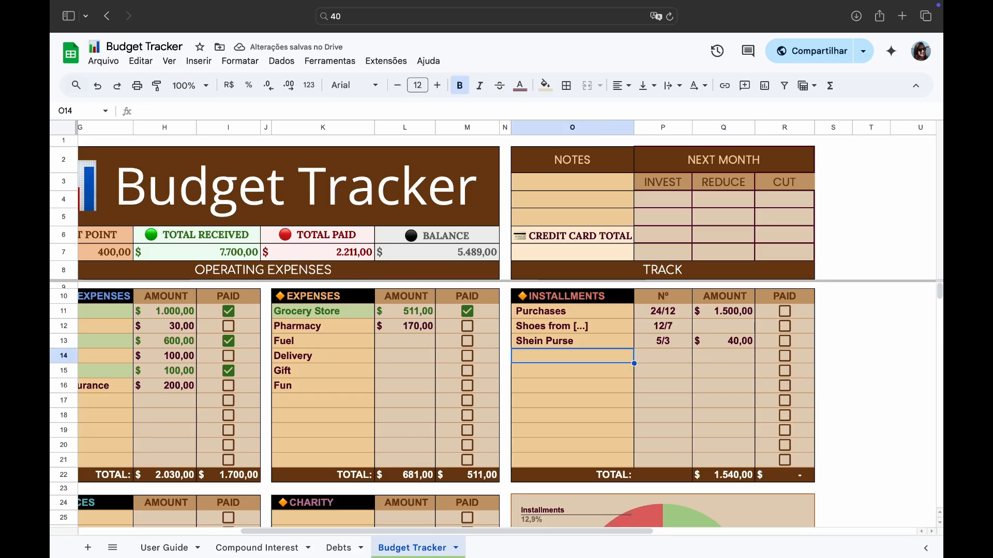
pyautogui.write('Car')
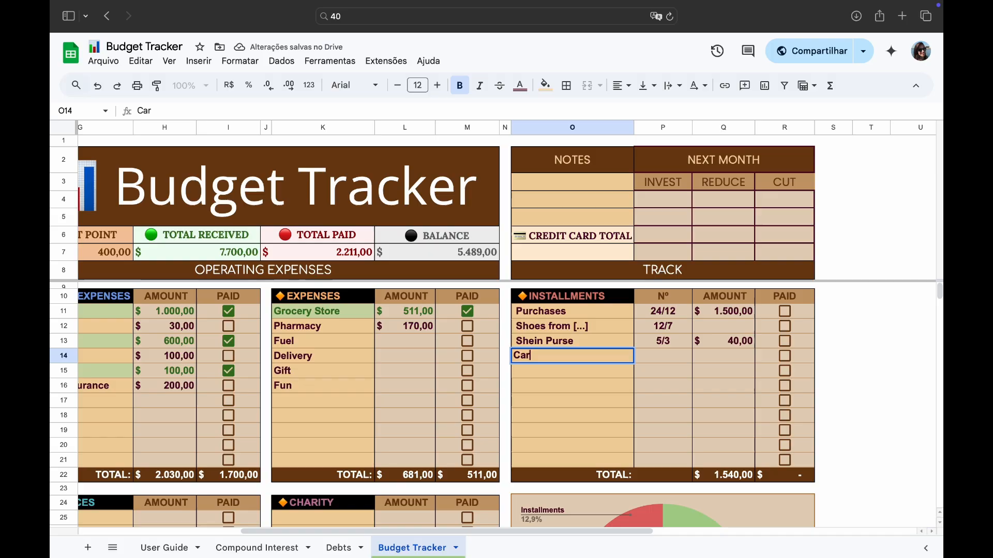
pyautogui.write(' R')
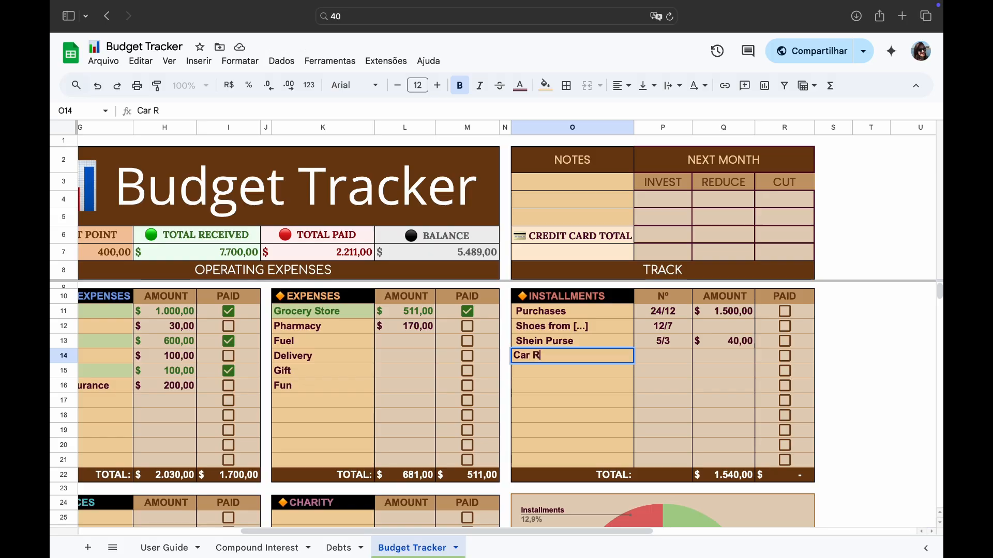
pyautogui.write('epair')
pyautogui.press('Tab')
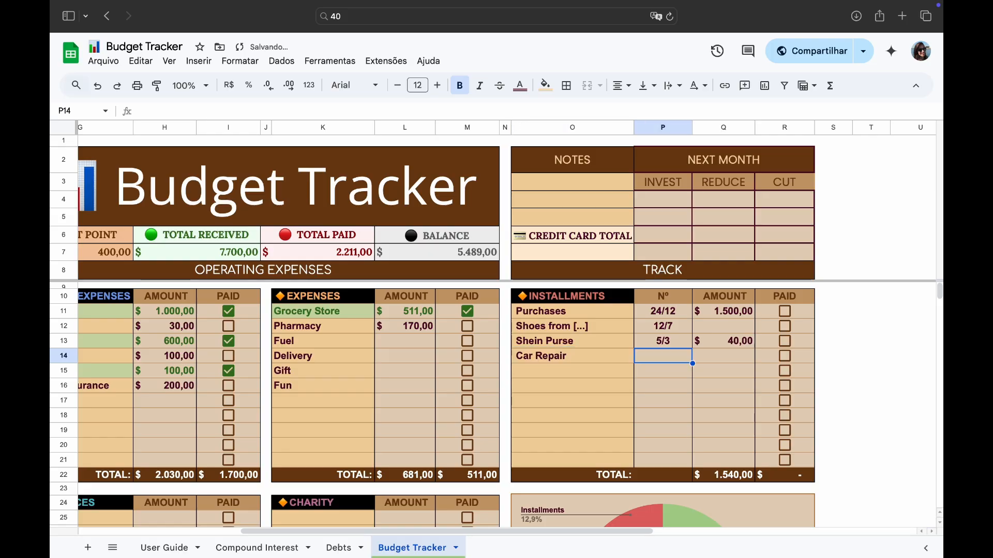
# - Set the Car Repair installment number to 6/2 and its amount to 150
pyautogui.write('1')
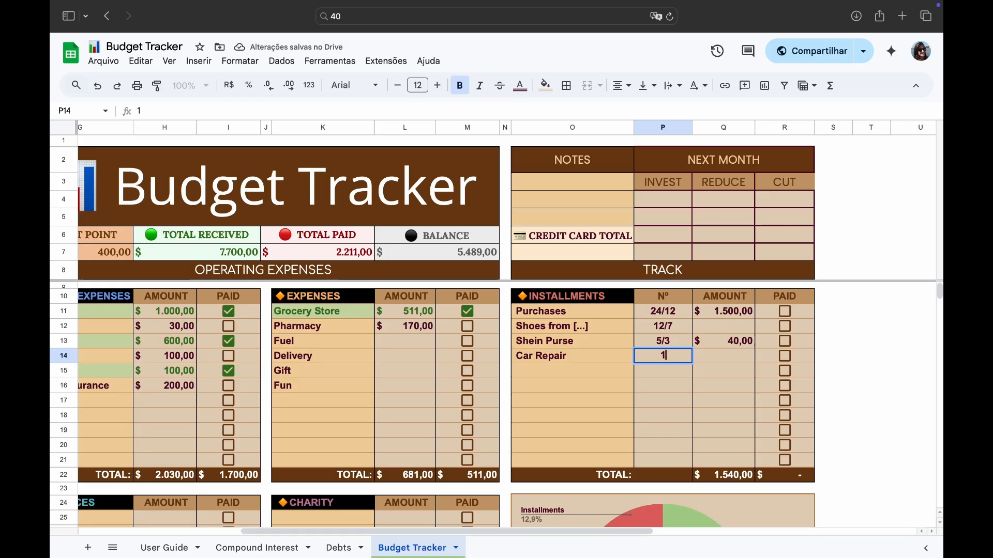
pyautogui.press('BackSpace')
pyautogui.write('6/')
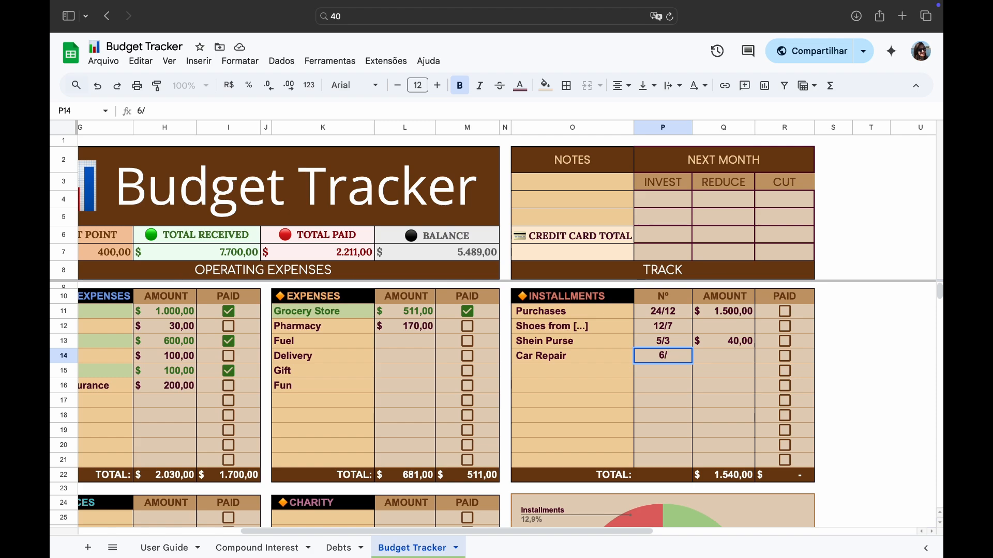
pyautogui.write('2')
pyautogui.press('Tab')
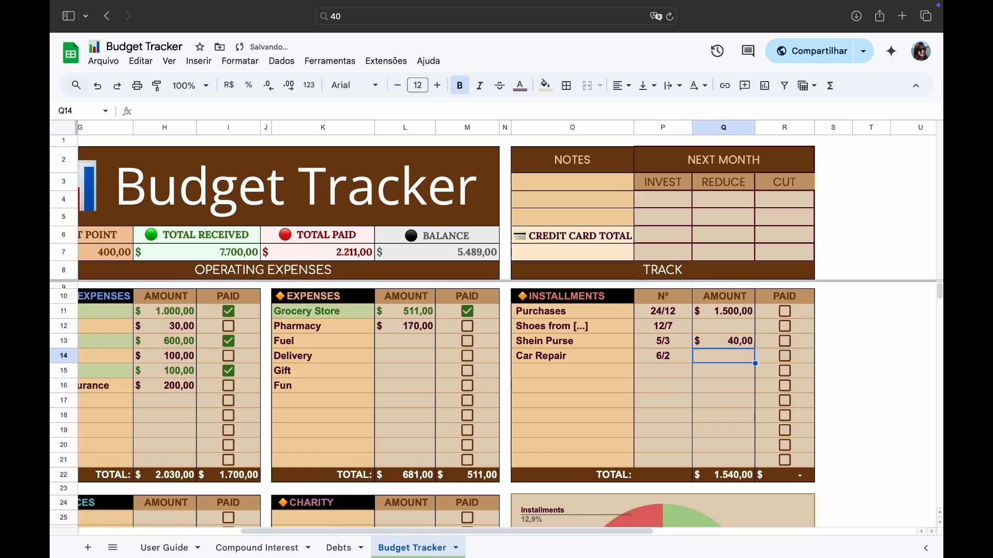
pyautogui.write('1')
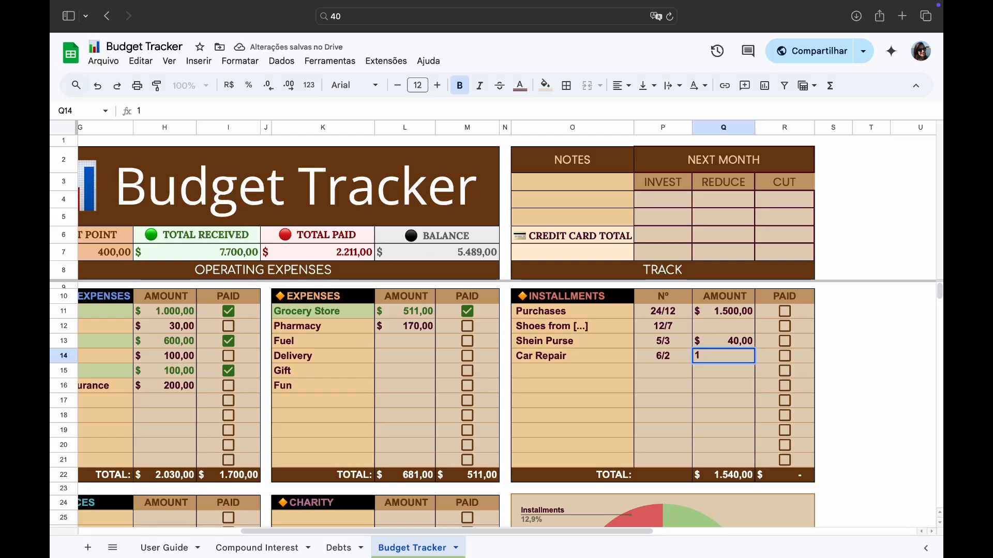
pyautogui.write('50')
pyautogui.press('Return')
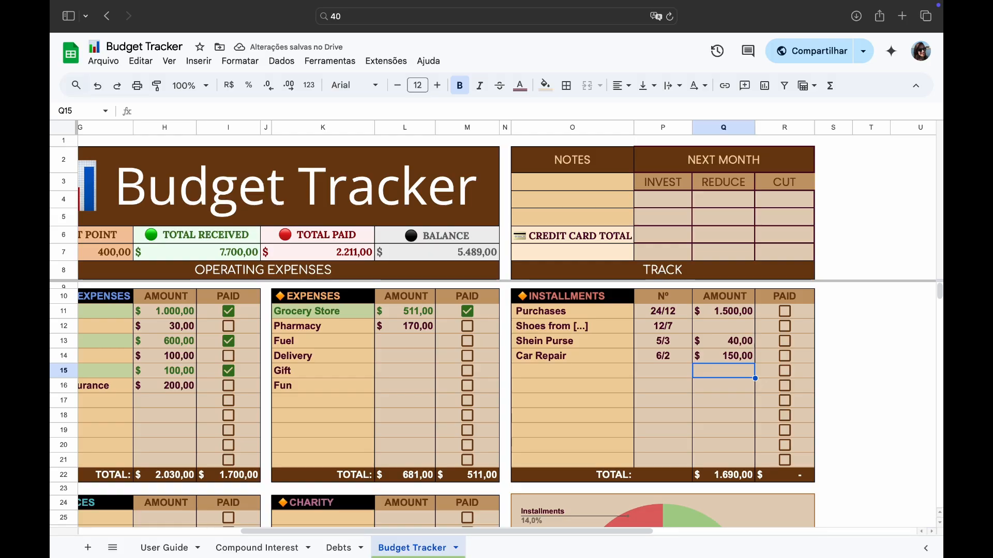
# - Add an "Online Course [...]" entry to the Installments section
pyautogui.press('Left')
pyautogui.press('Left')
pyautogui.write('O')
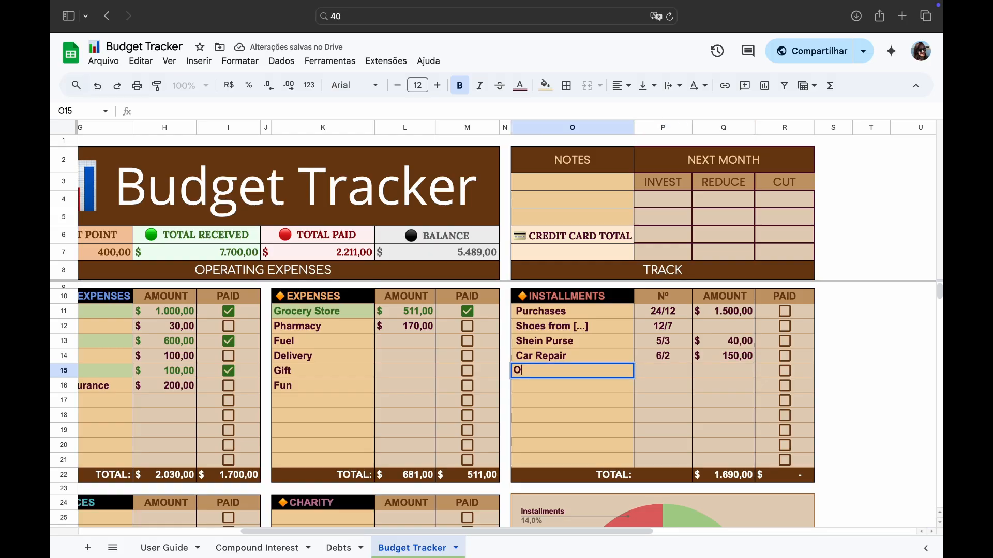
pyautogui.write('mline')
pyautogui.press('BackSpace')
pyautogui.press('BackSpace')
pyautogui.press('BackSpace')
pyautogui.press('BackSpace')
pyautogui.press('BackSpace')
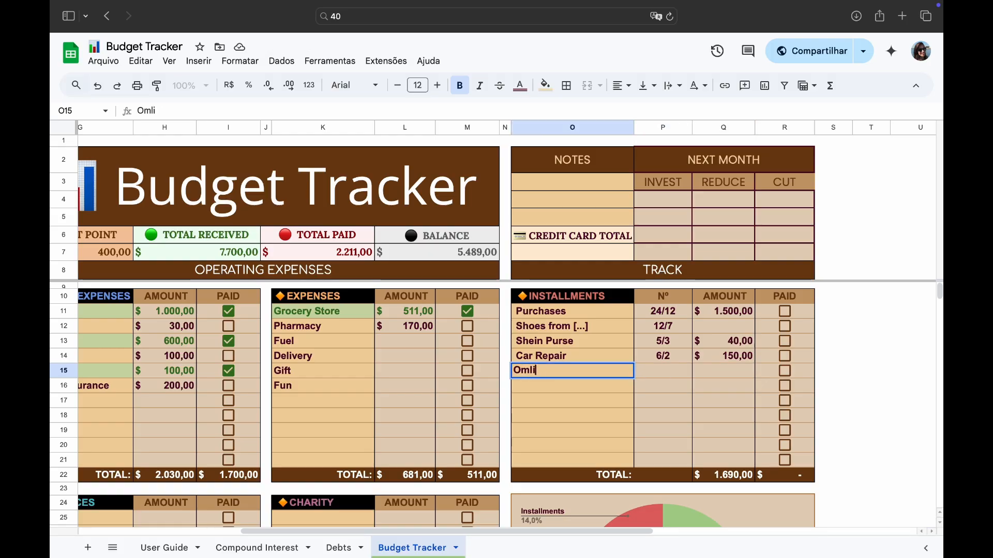
pyautogui.write('nline Course')
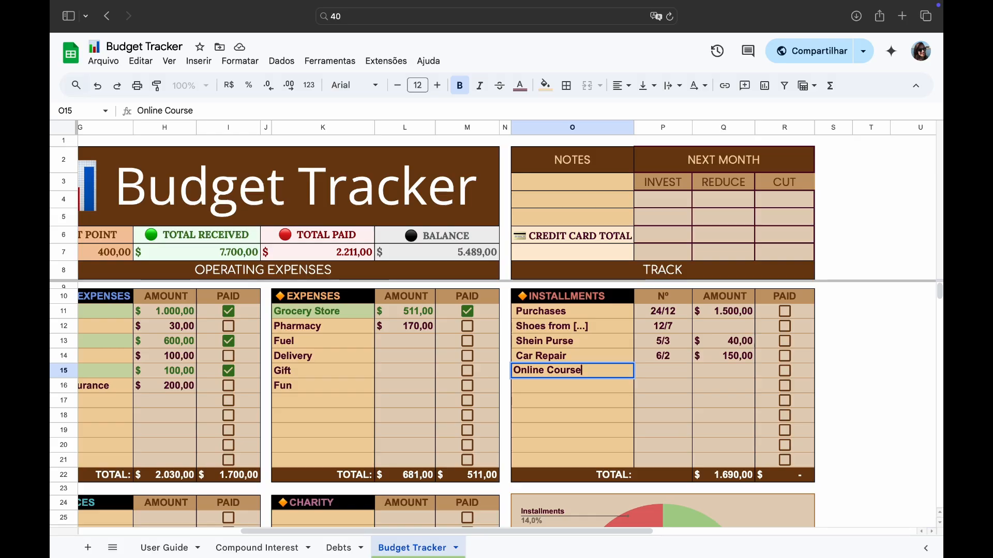
pyautogui.write(' [...]')
pyautogui.press('Return')
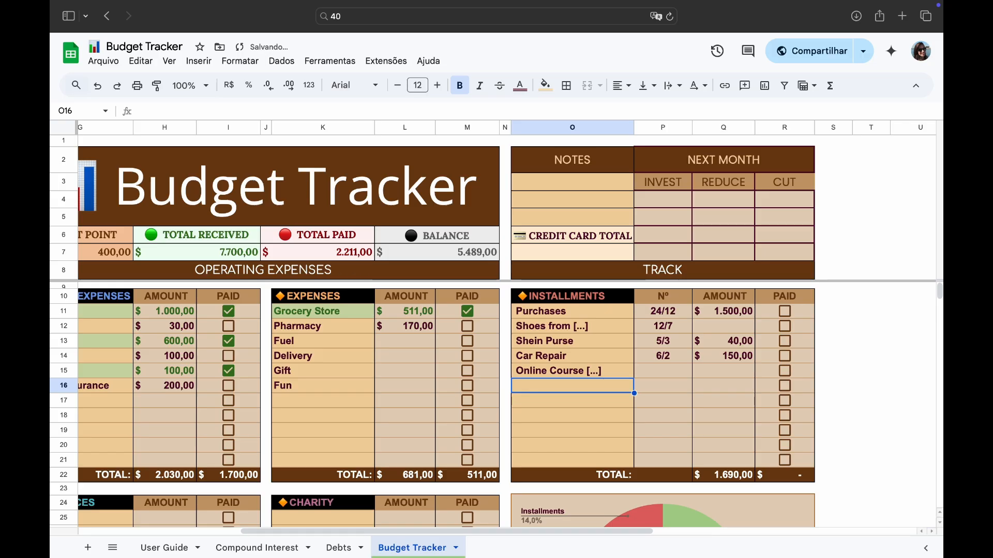
# - List Costco and Mac Apple as further installments without numbers or amounts
pyautogui.write('Costco')
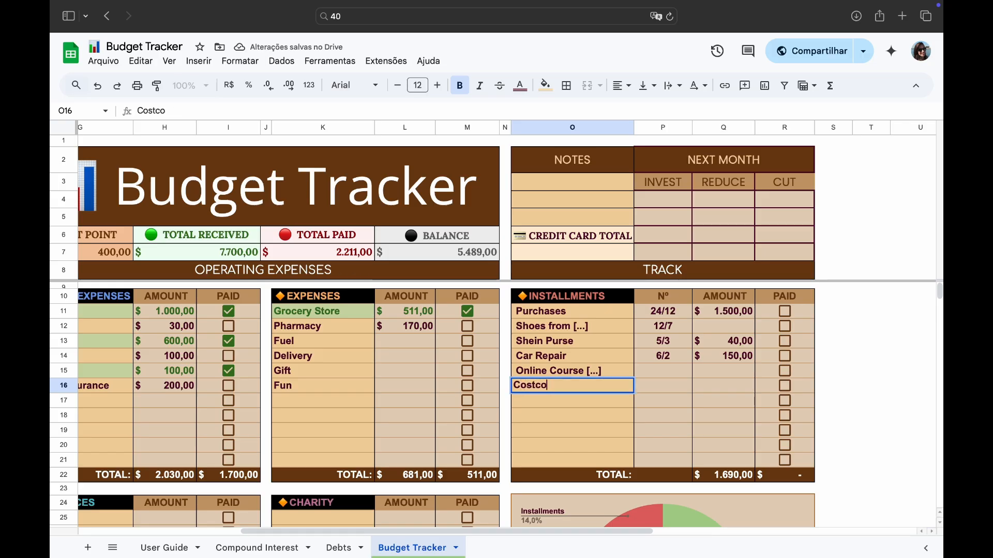
pyautogui.press('Tab')
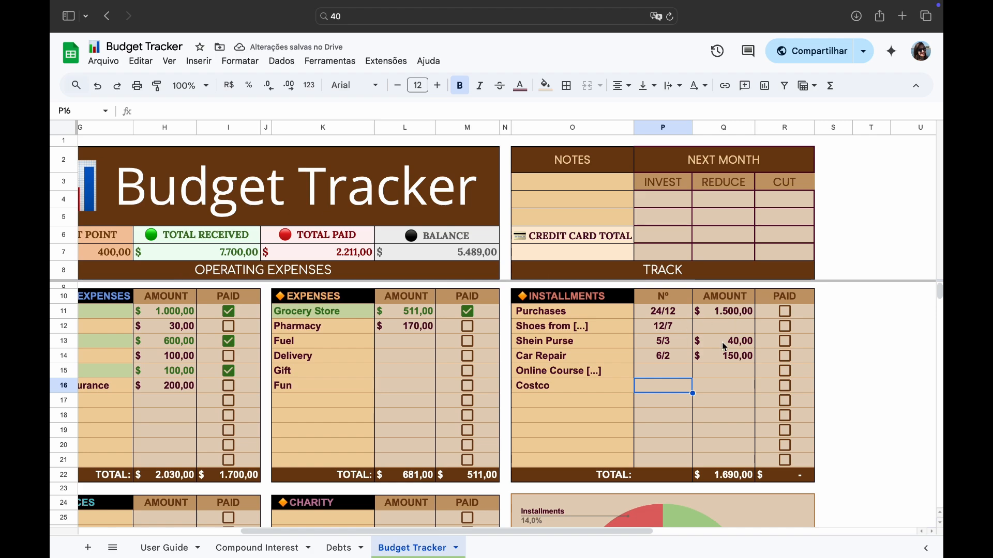
pyautogui.click(605, 404)
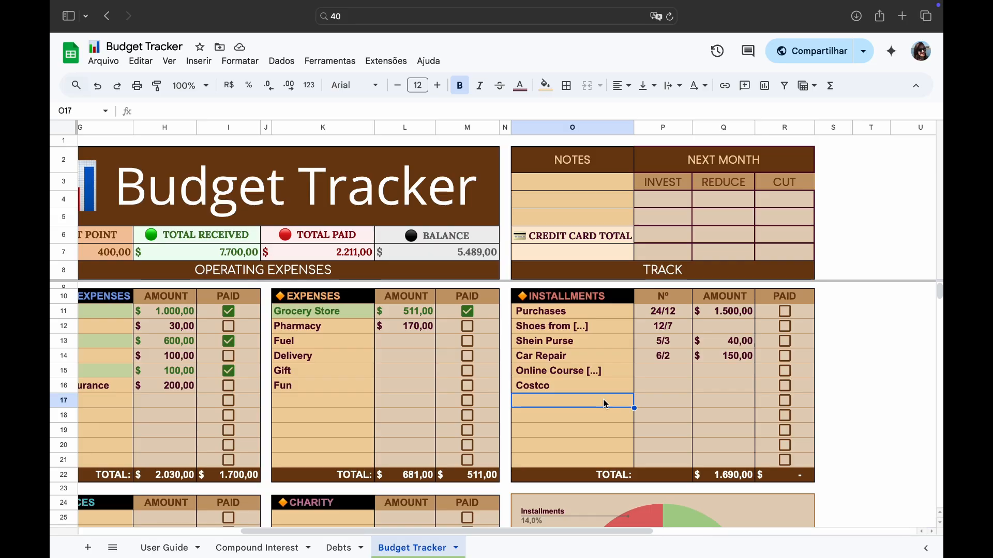
pyautogui.write('Mac ')
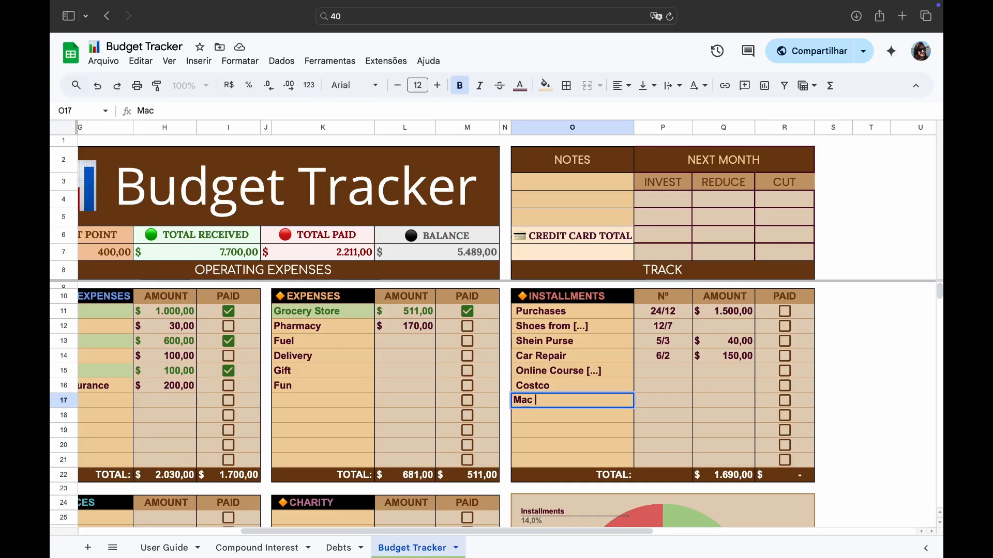
pyautogui.write('Apple')
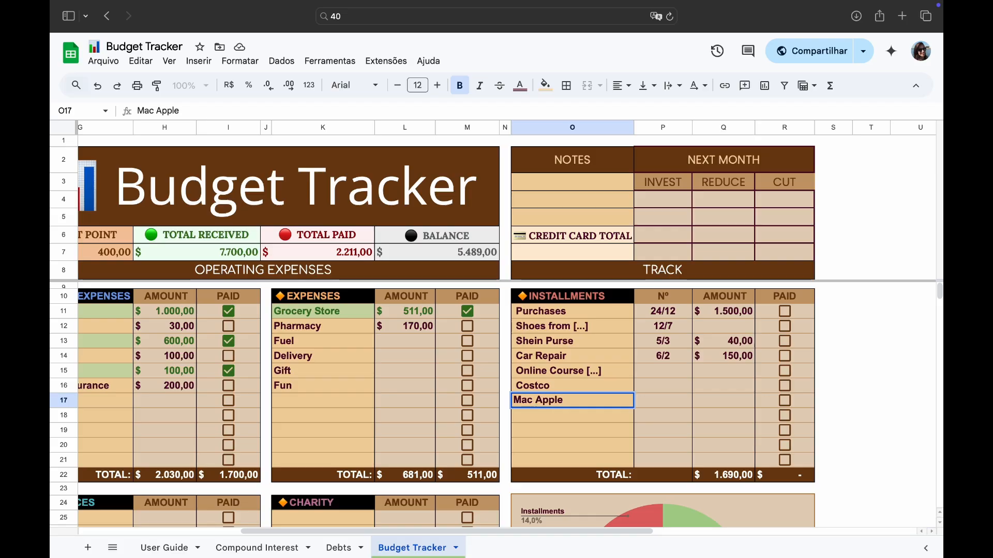
pyautogui.click(683, 412)
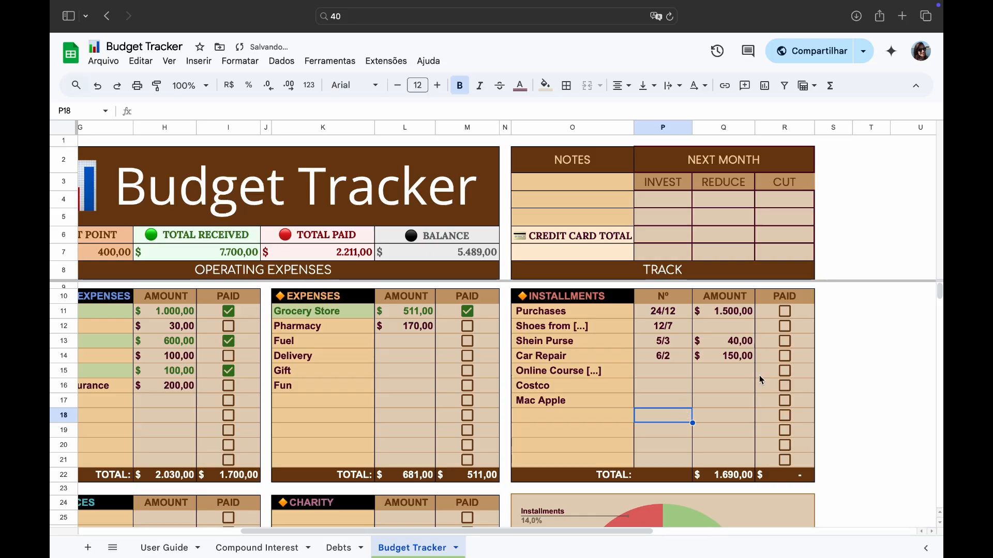
# - Mark the Purchases and Car Repair installments as paid
pyautogui.click(784, 311)
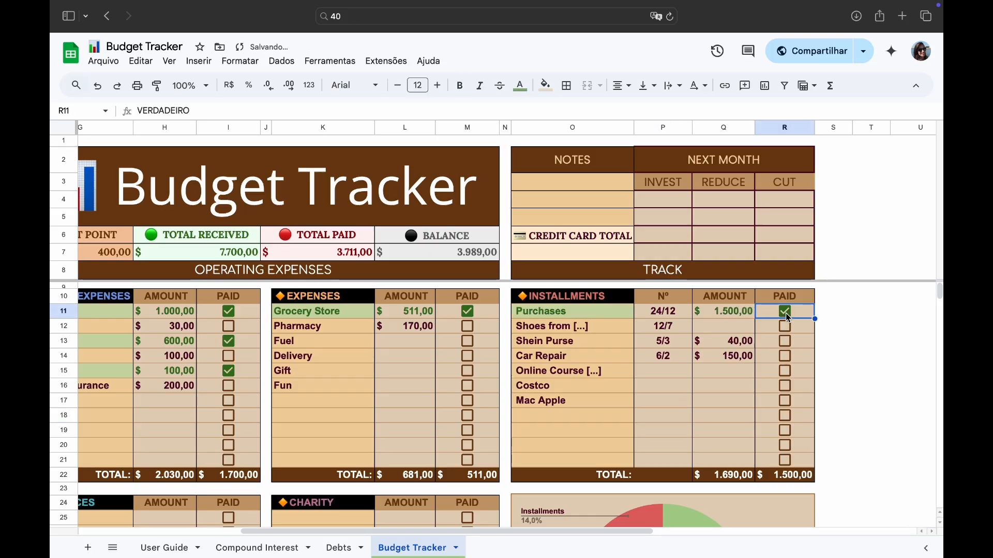
pyautogui.click(786, 357)
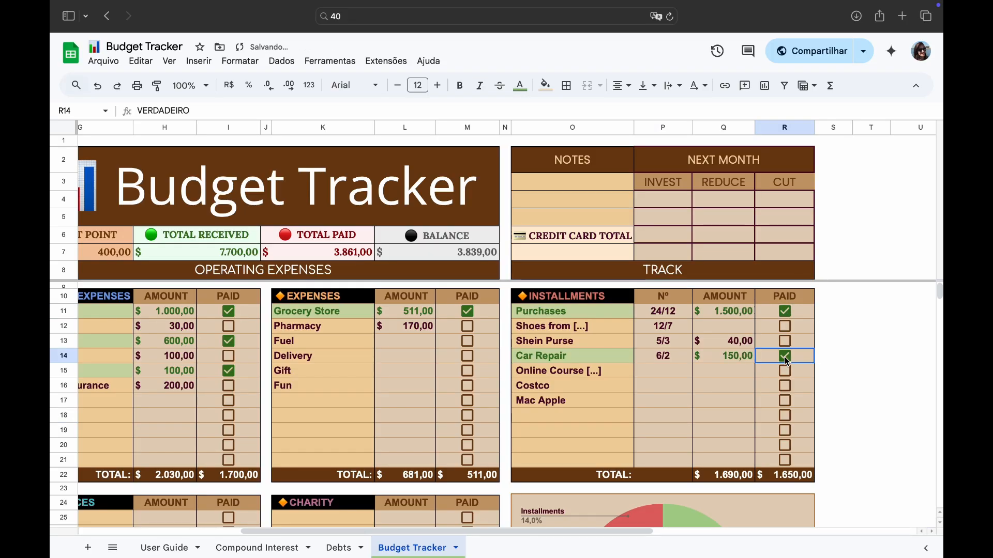
# - Enter 20 as the credit card total
pyautogui.hscroll(-1, 716, 398)
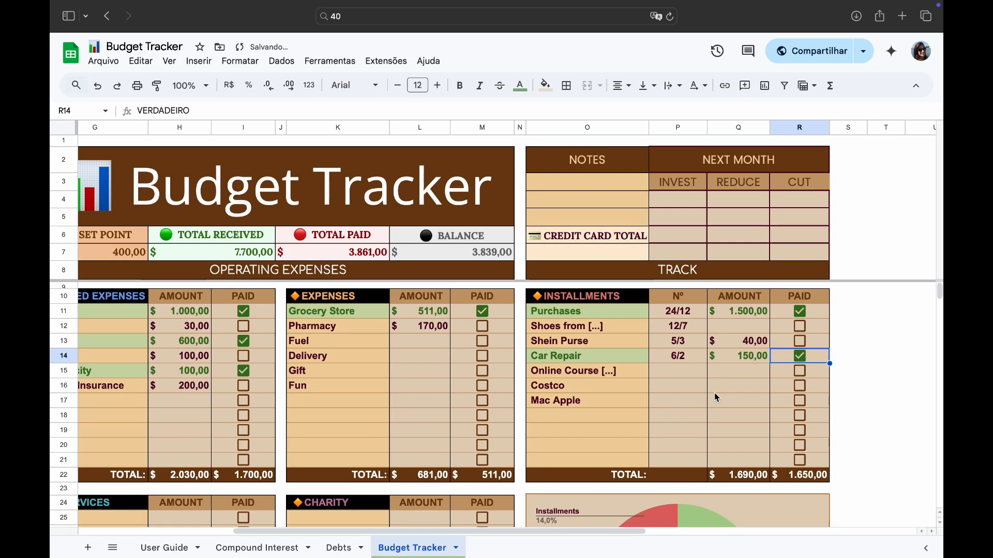
pyautogui.hscroll(2, 716, 398)
pyautogui.hscroll(-3, 715, 392)
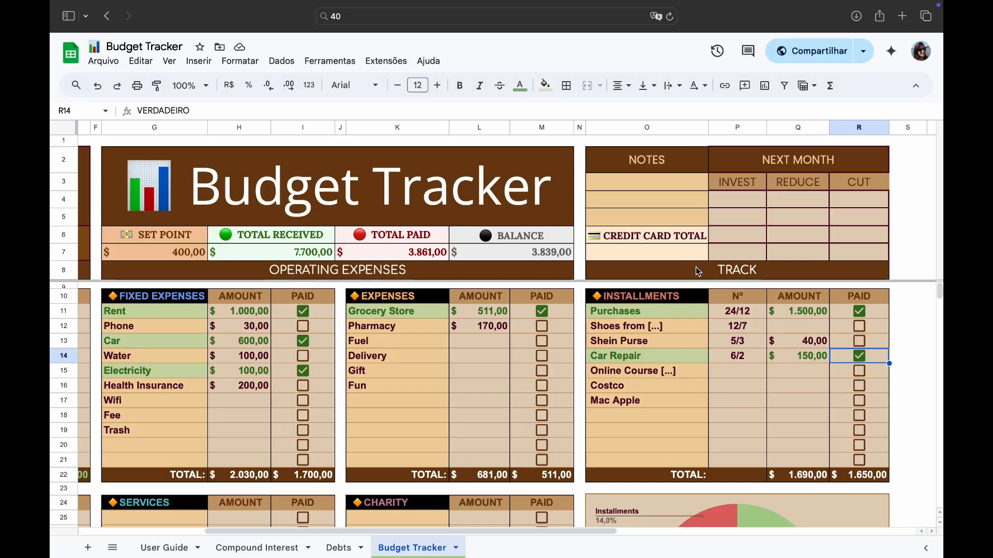
pyautogui.click(649, 255)
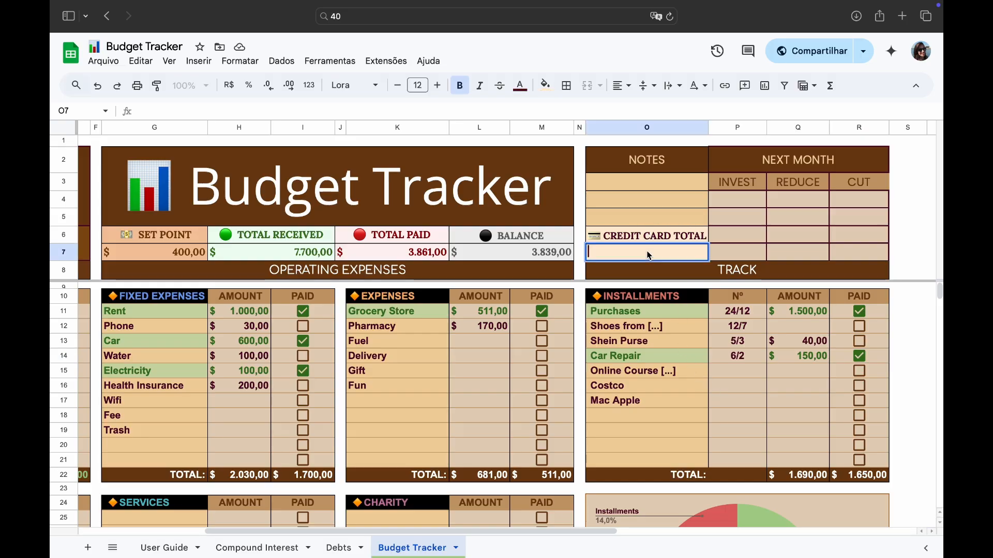
pyautogui.write('1000')
pyautogui.press('BackSpace')
pyautogui.press('BackSpace')
pyautogui.press('BackSpace')
pyautogui.press('BackSpace')
pyautogui.write('20')
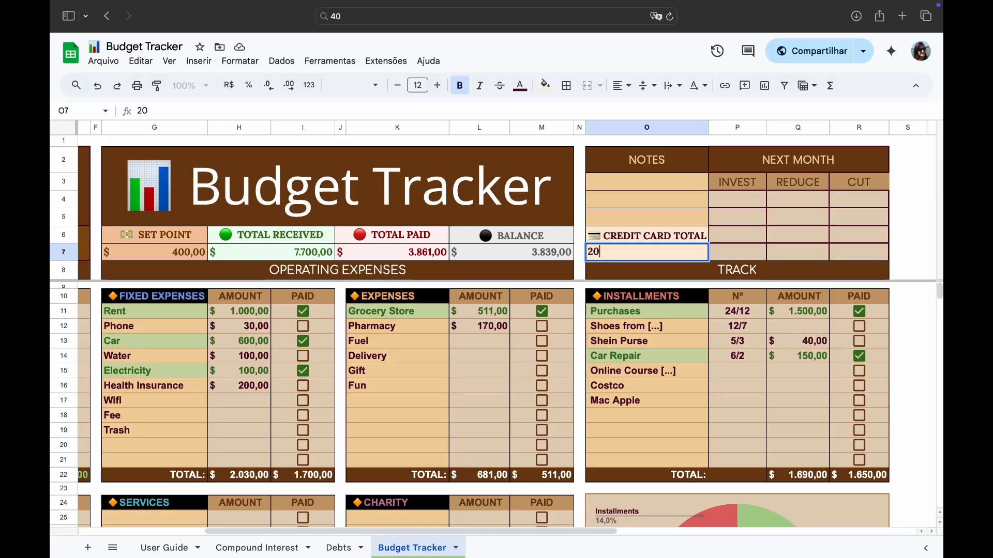